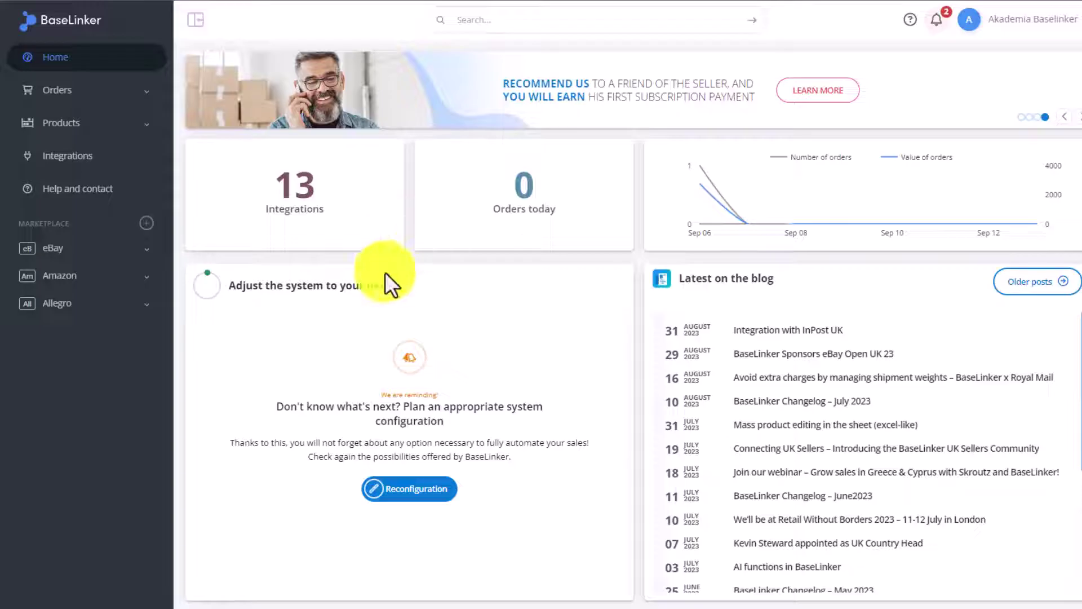
Open the order settings' Picking/packing tab and expand its General settings
{"action": "mouse_move", "coordinate": [343, 248]}
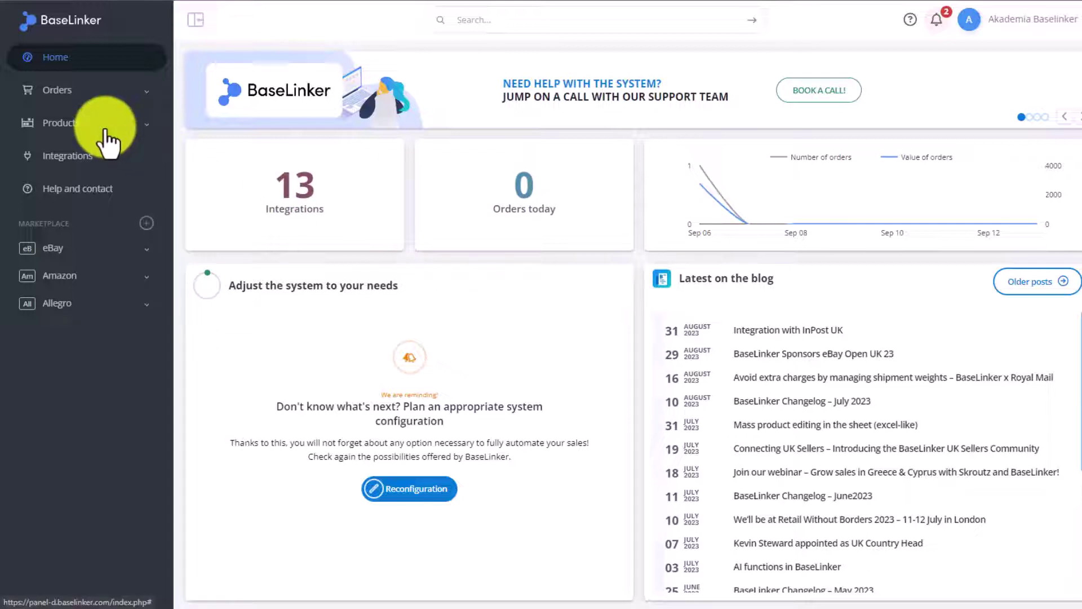
{"action": "left_click", "coordinate": [79, 123]}
{"action": "left_click", "coordinate": [53, 93]}
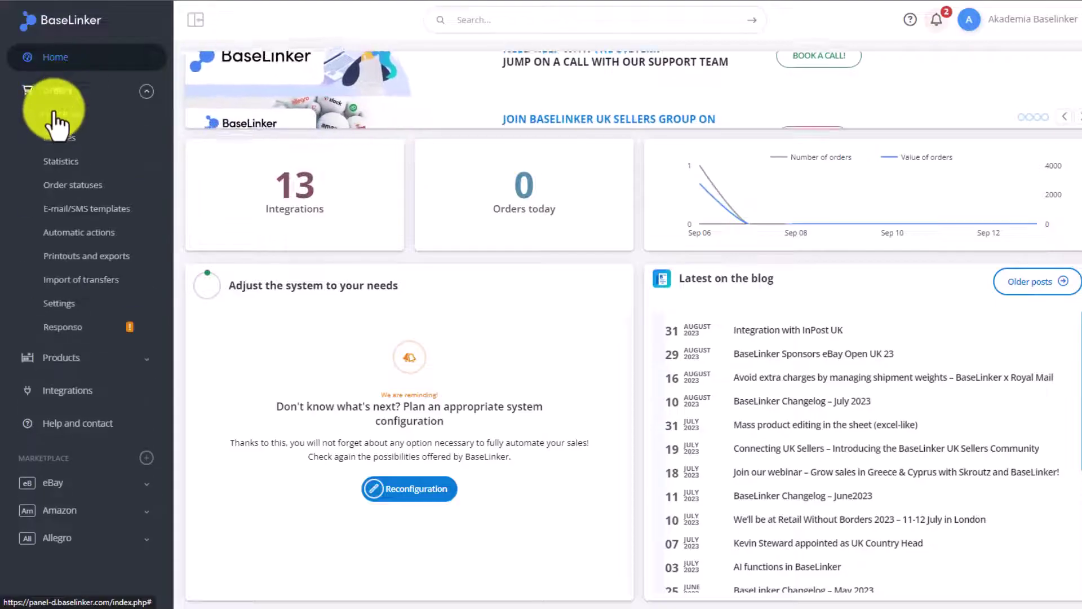
{"action": "left_click", "coordinate": [76, 304]}
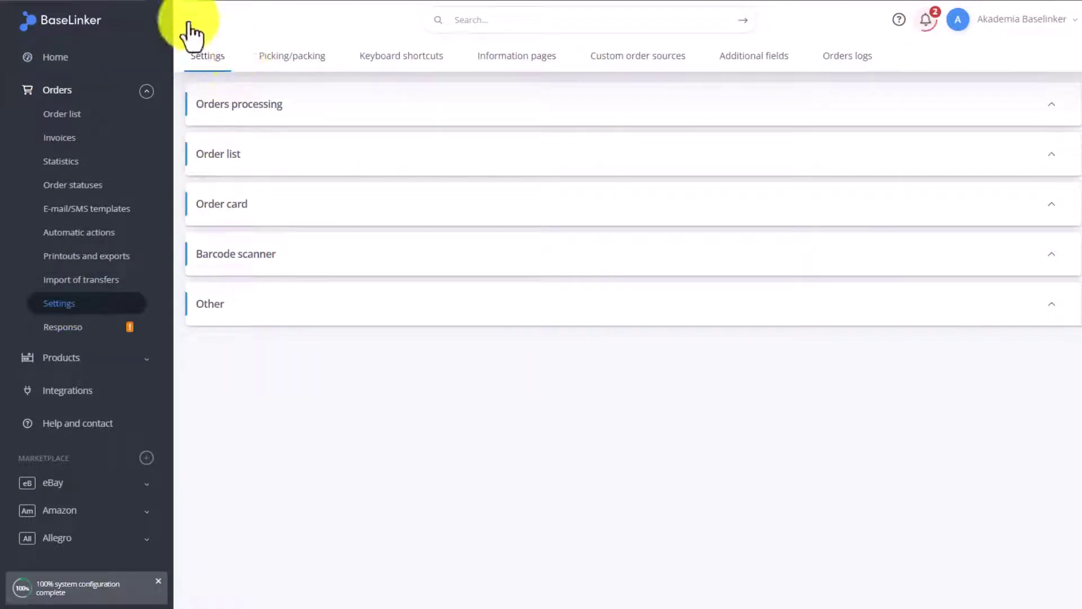
{"action": "left_click", "coordinate": [287, 66]}
{"action": "left_click", "coordinate": [263, 107]}
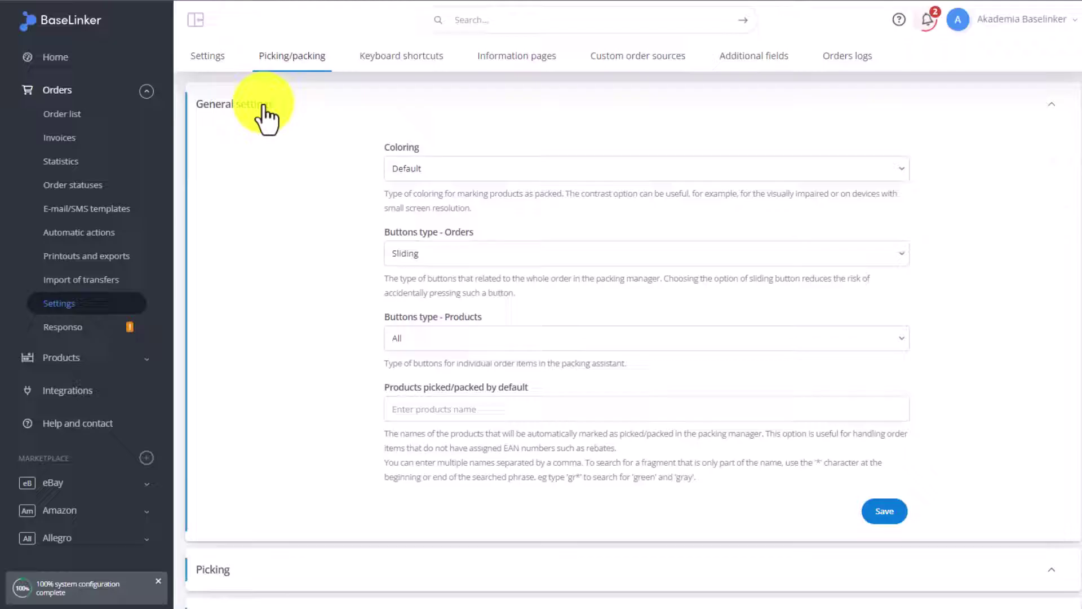
Keep Default colouring for packed products and Sliding buttons for whole orders
{"action": "left_click", "coordinate": [747, 169]}
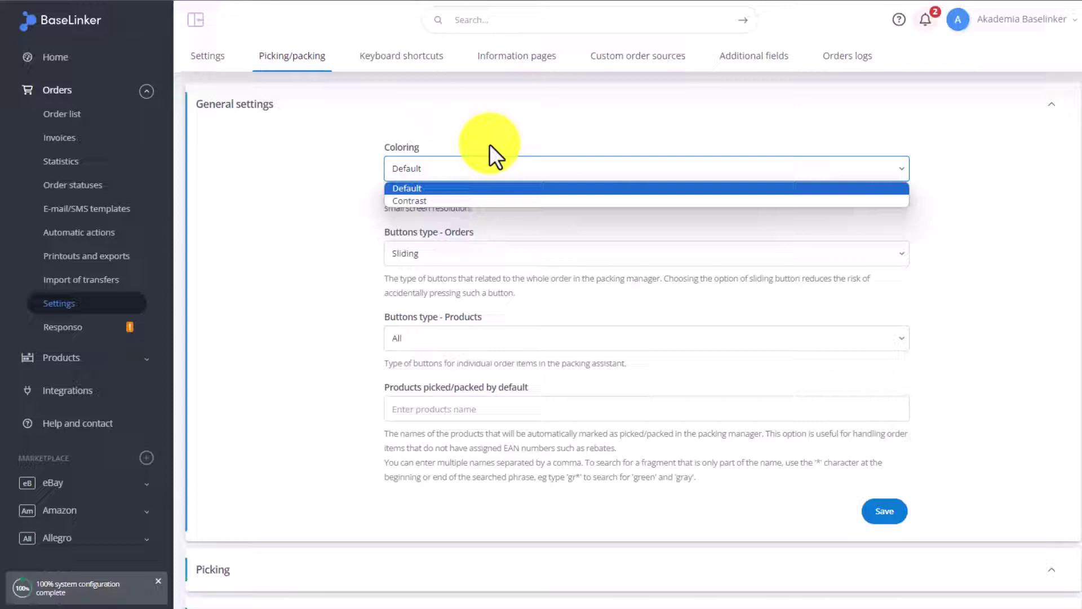
{"action": "left_click", "coordinate": [292, 140]}
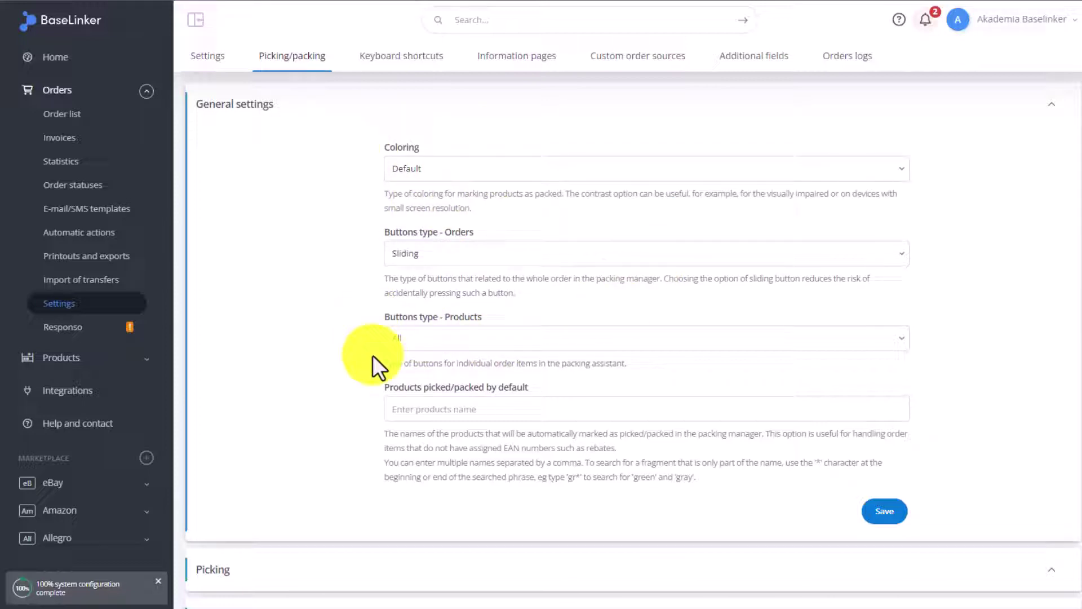
{"action": "left_click", "coordinate": [704, 256]}
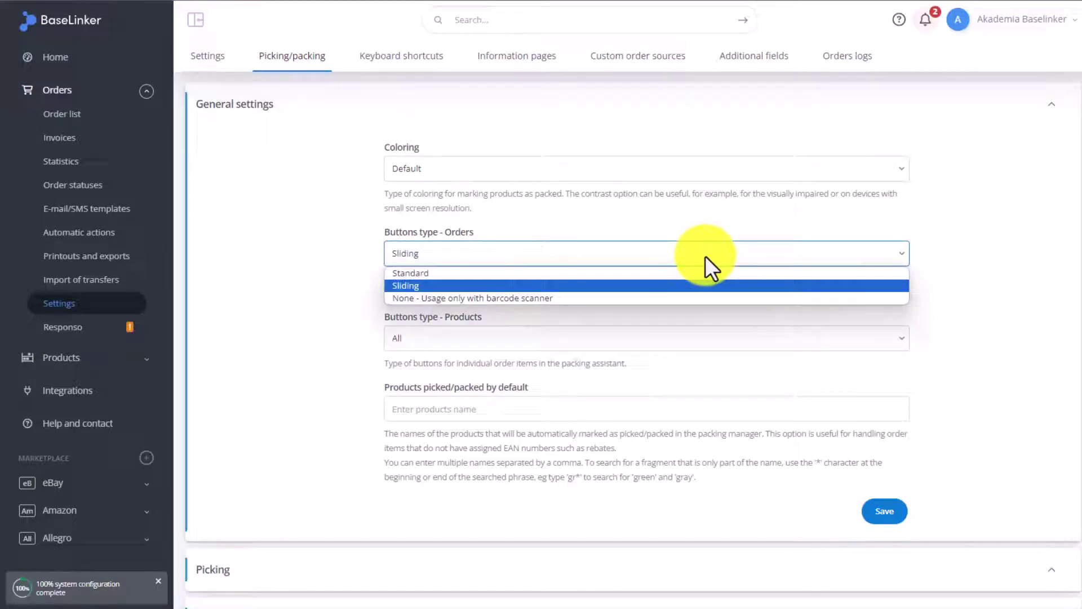
{"action": "left_click", "coordinate": [384, 262]}
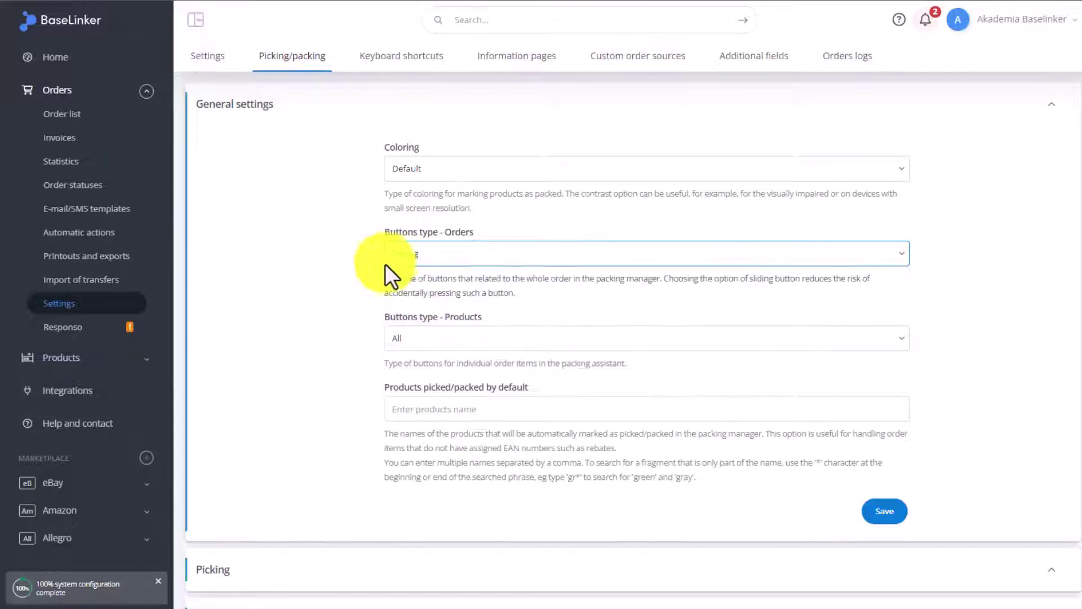
Expand Picking settings and keep the current next-order behaviour
{"action": "left_click", "coordinate": [269, 567]}
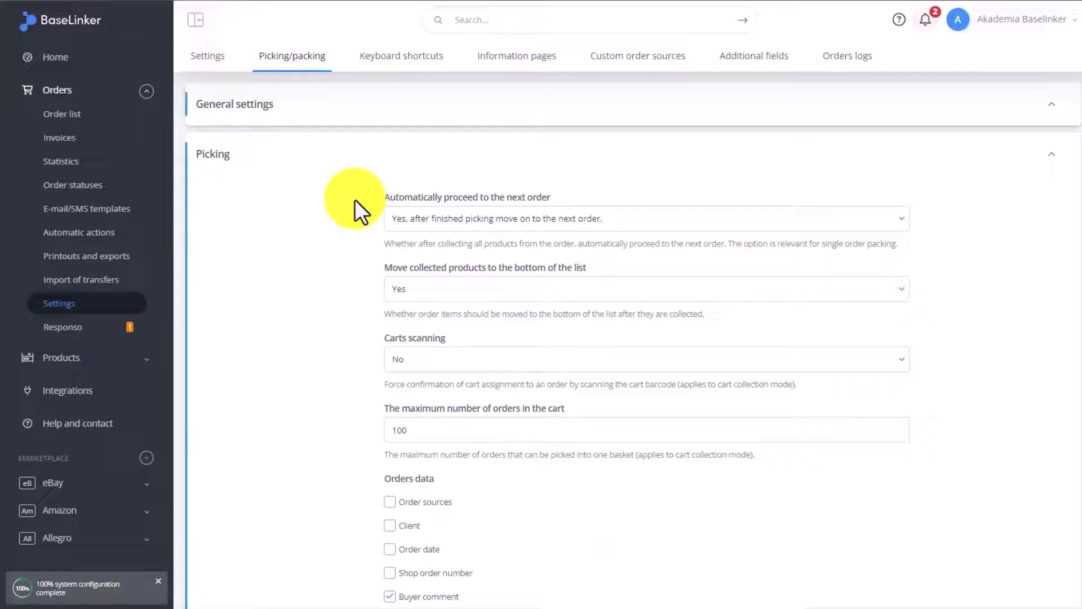
{"action": "left_click", "coordinate": [607, 219]}
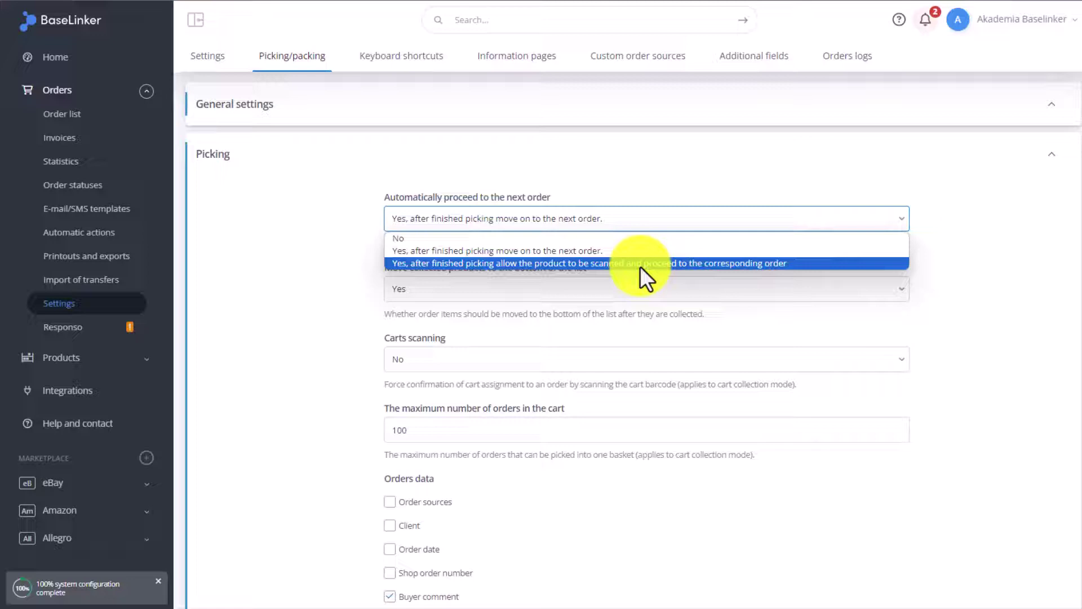
{"action": "left_click", "coordinate": [330, 224]}
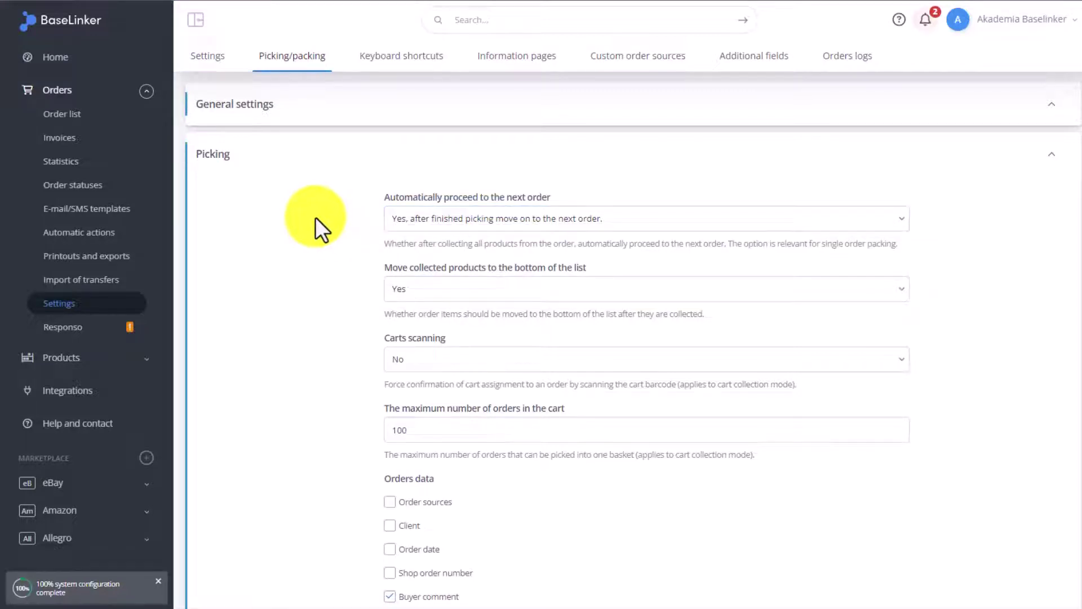
{"action": "scroll", "coordinate": [316, 217], "scroll_direction": "down", "scroll_amount": 1}
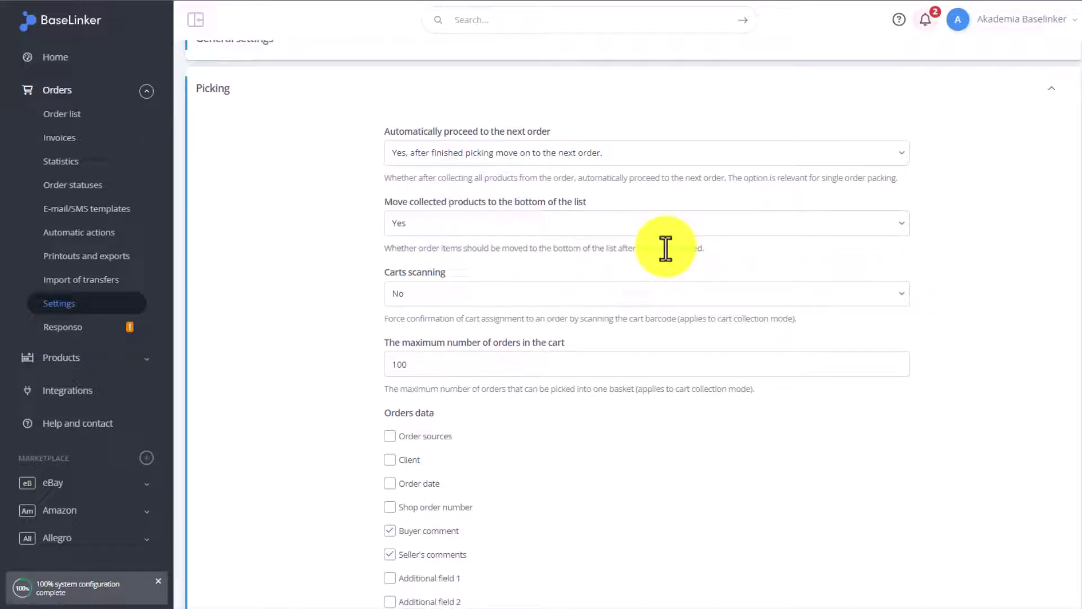
Keep collected products moving to the bottom and carts scanning set to No
{"action": "left_click", "coordinate": [681, 224]}
{"action": "left_click", "coordinate": [682, 222]}
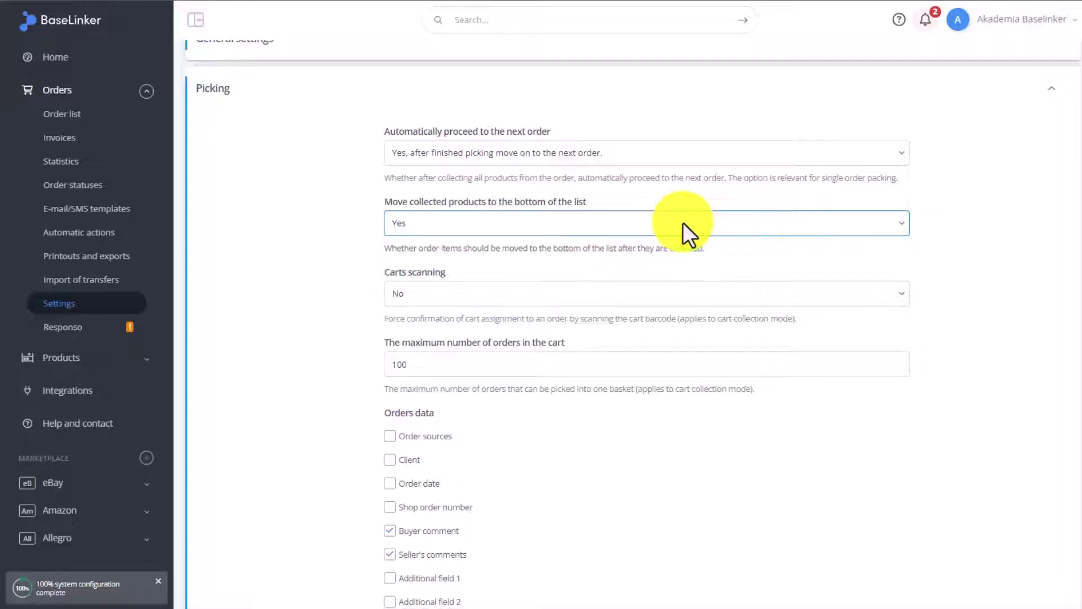
{"action": "scroll", "coordinate": [285, 246], "scroll_direction": "down", "scroll_amount": 1}
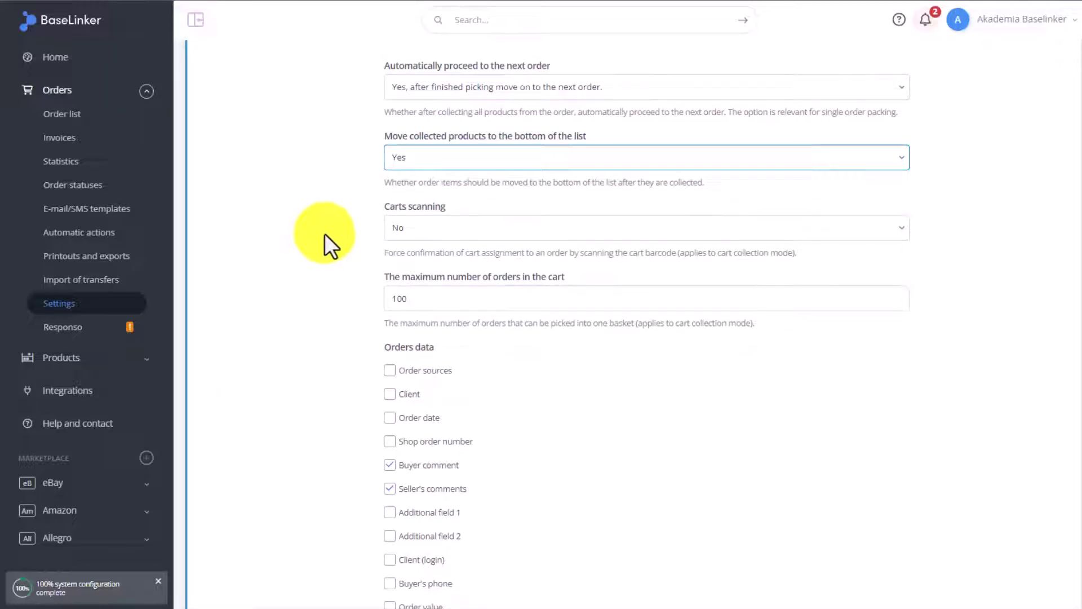
{"action": "left_click", "coordinate": [503, 226]}
{"action": "left_click", "coordinate": [499, 224]}
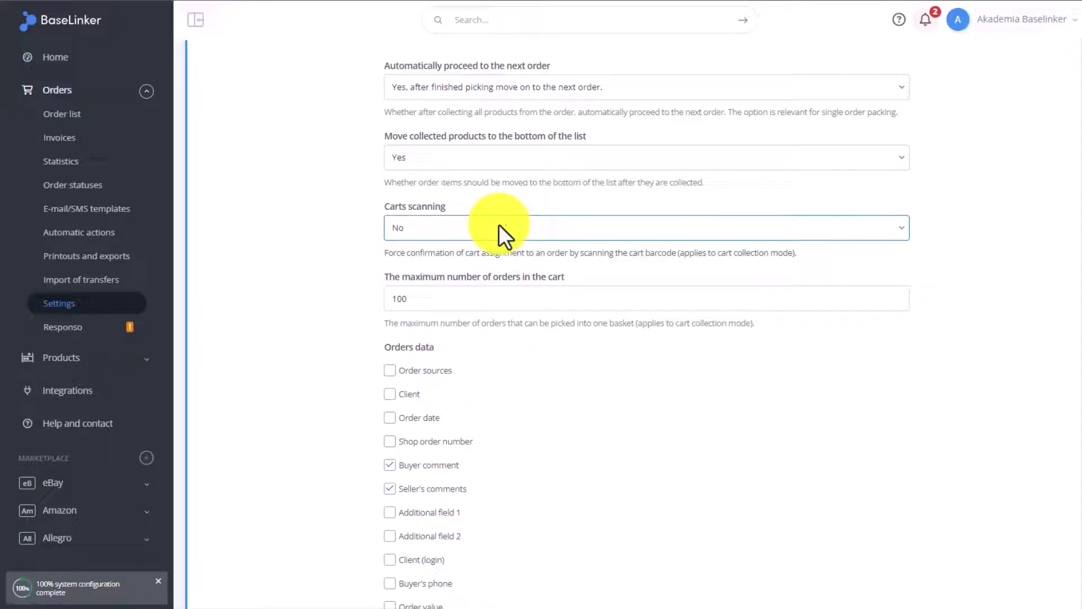
{"action": "scroll", "coordinate": [291, 253], "scroll_direction": "down", "scroll_amount": 2}
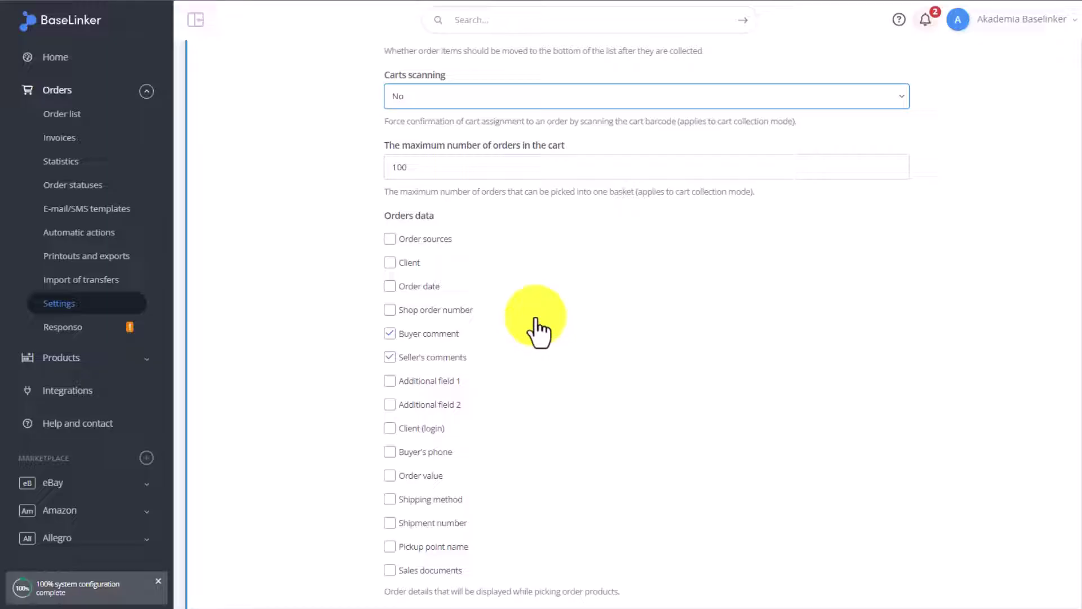
Keep standard product thumbnails and Alphabetical product sorting, then save the Picking settings
{"action": "scroll", "coordinate": [538, 333], "scroll_direction": "down", "scroll_amount": 3}
{"action": "scroll", "coordinate": [538, 328], "scroll_direction": "down", "scroll_amount": 2}
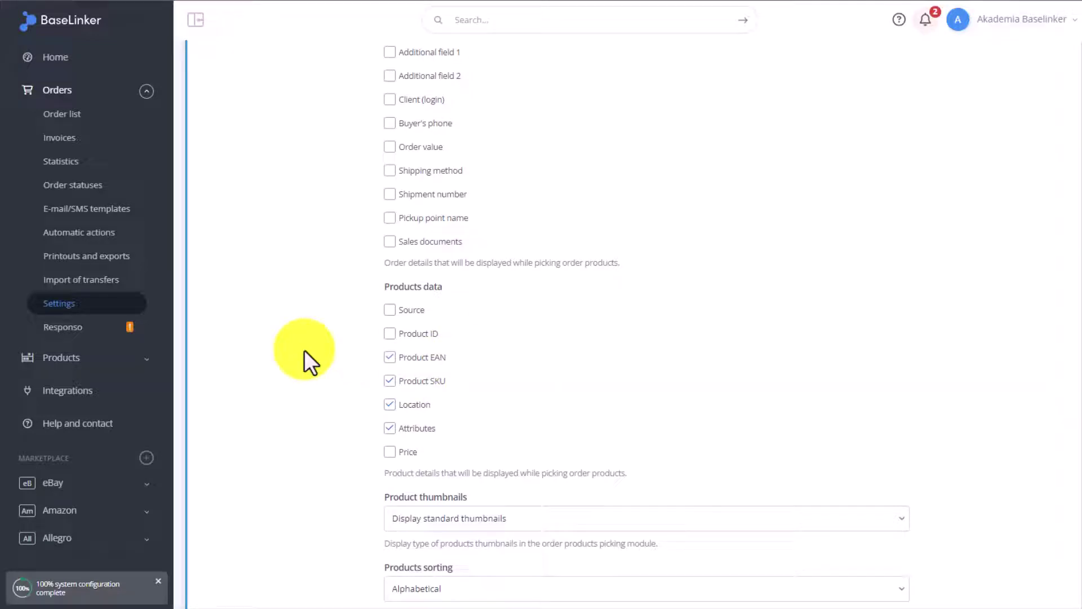
{"action": "scroll", "coordinate": [285, 341], "scroll_direction": "down", "scroll_amount": 3}
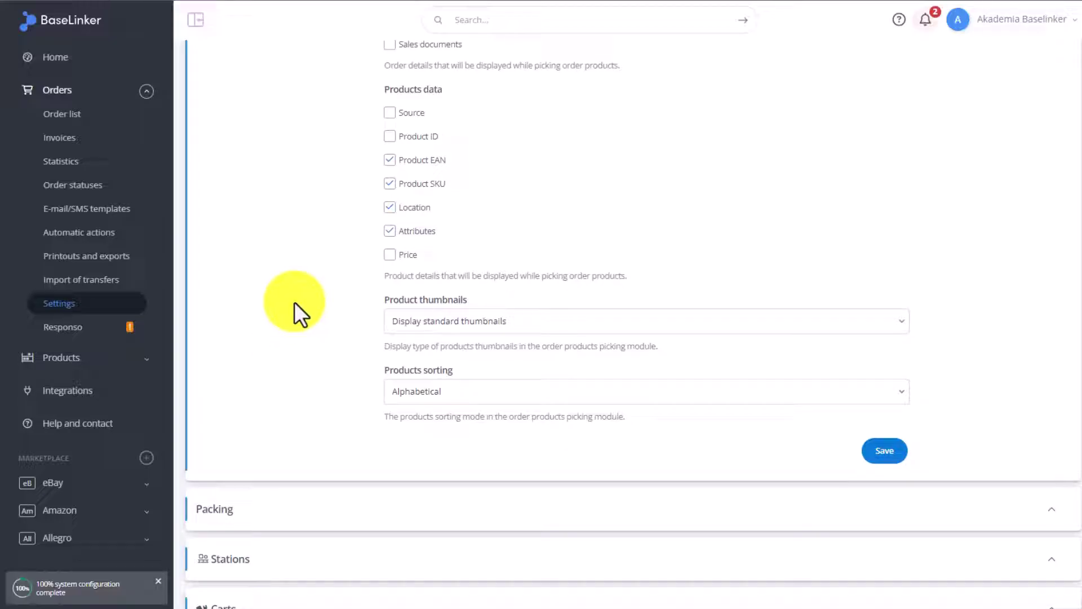
{"action": "left_click", "coordinate": [617, 327]}
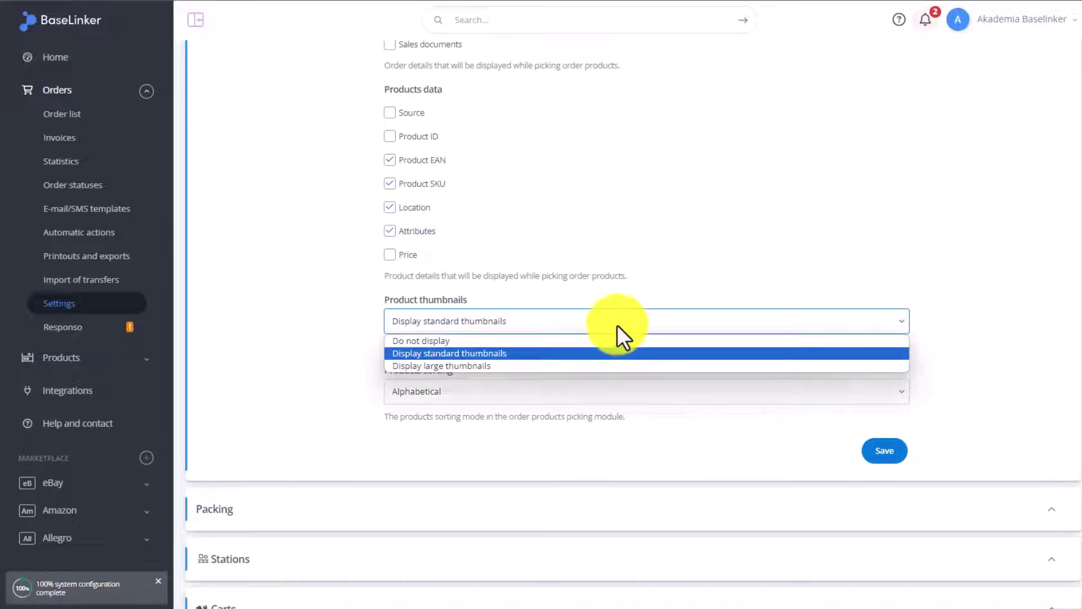
{"action": "left_click", "coordinate": [617, 326]}
{"action": "left_click", "coordinate": [544, 398]}
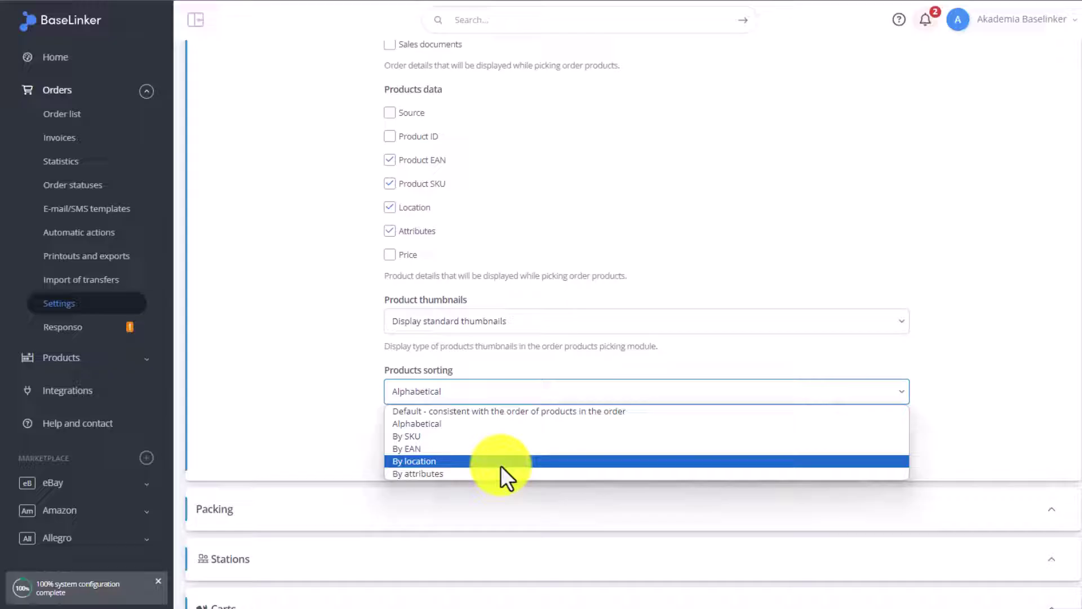
{"action": "left_click", "coordinate": [489, 423]}
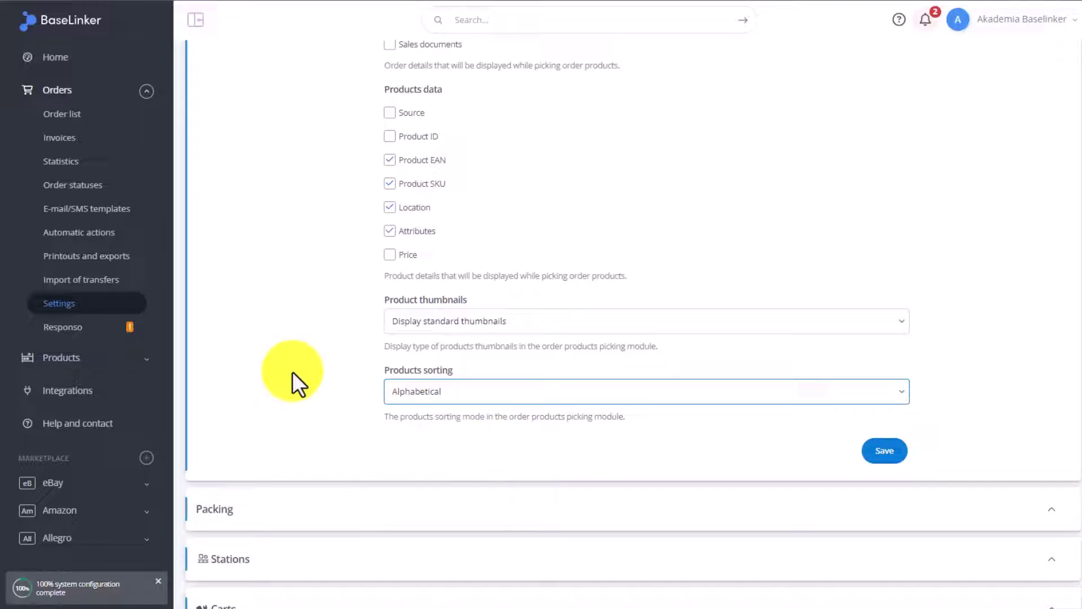
{"action": "left_click", "coordinate": [886, 454]}
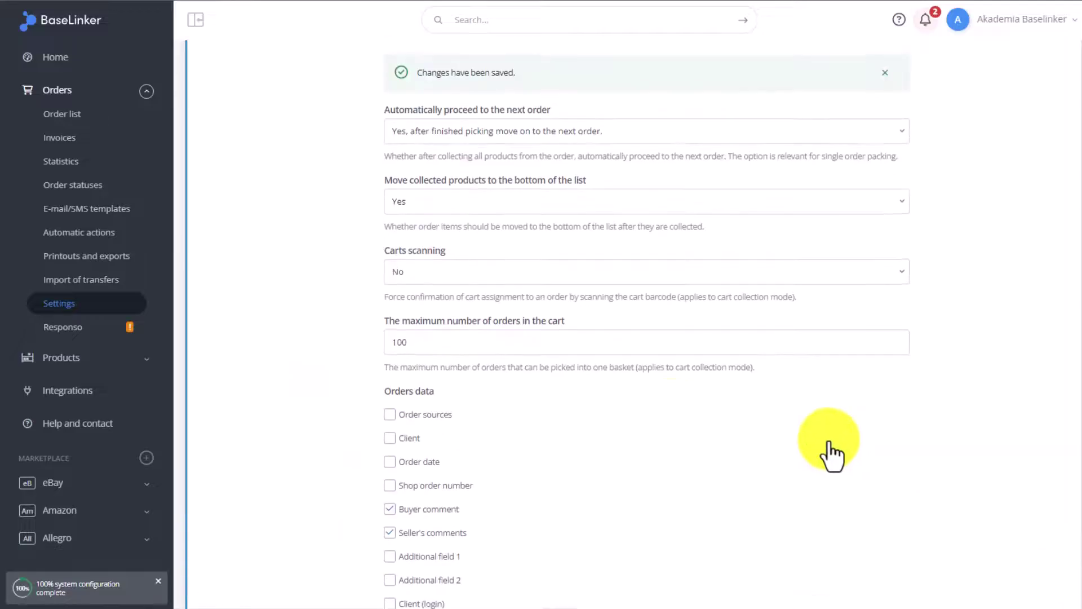
{"action": "scroll", "coordinate": [367, 371], "scroll_direction": "down", "scroll_amount": 15}
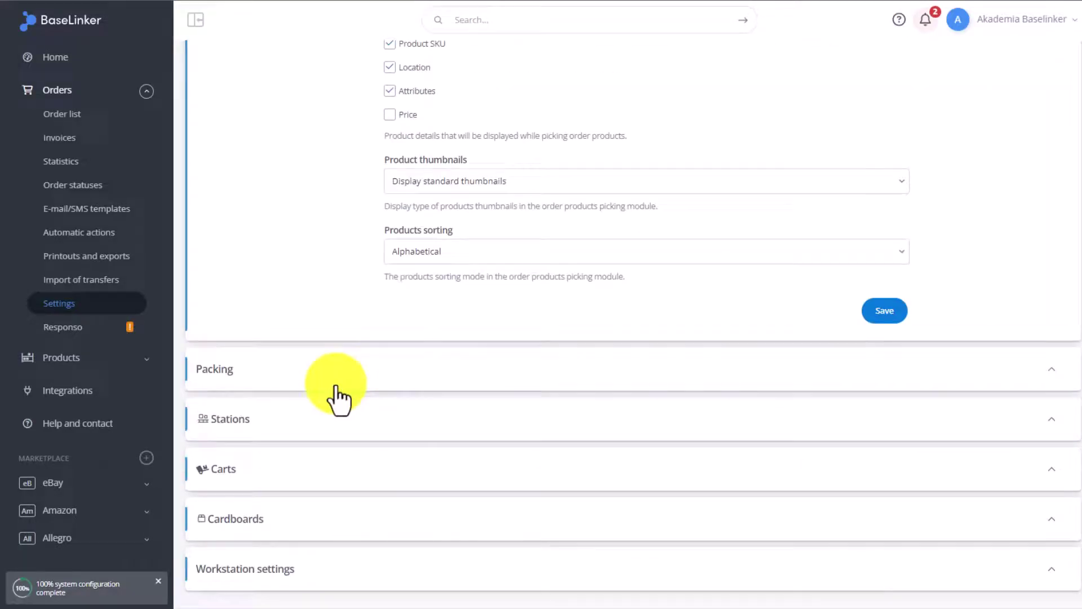
In Packing settings, keep moving to the next order and show only unpacked orders
{"action": "left_click", "coordinate": [205, 372]}
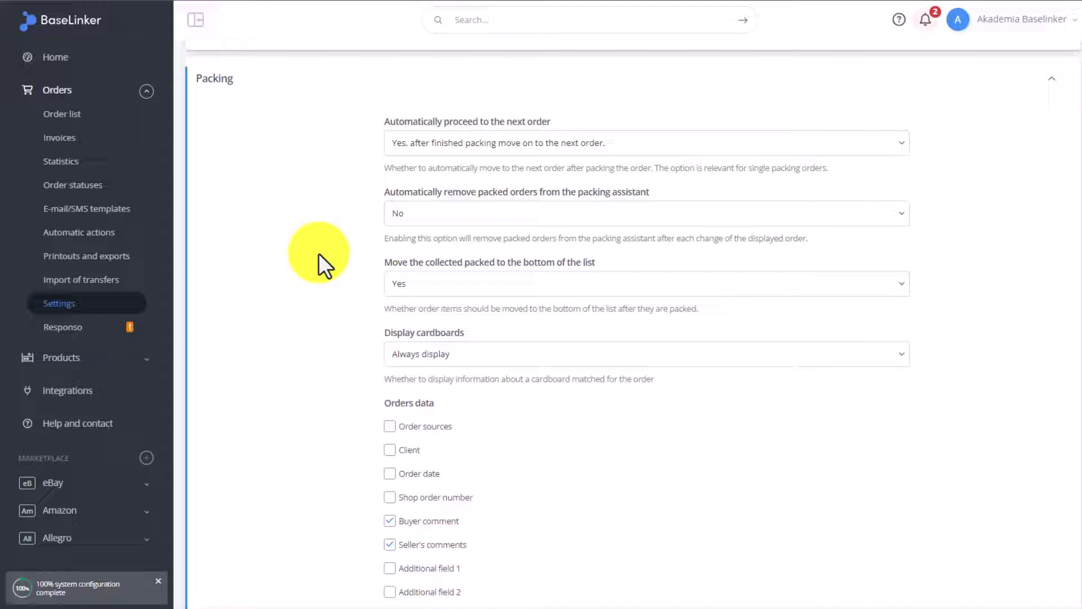
{"action": "left_click", "coordinate": [728, 147]}
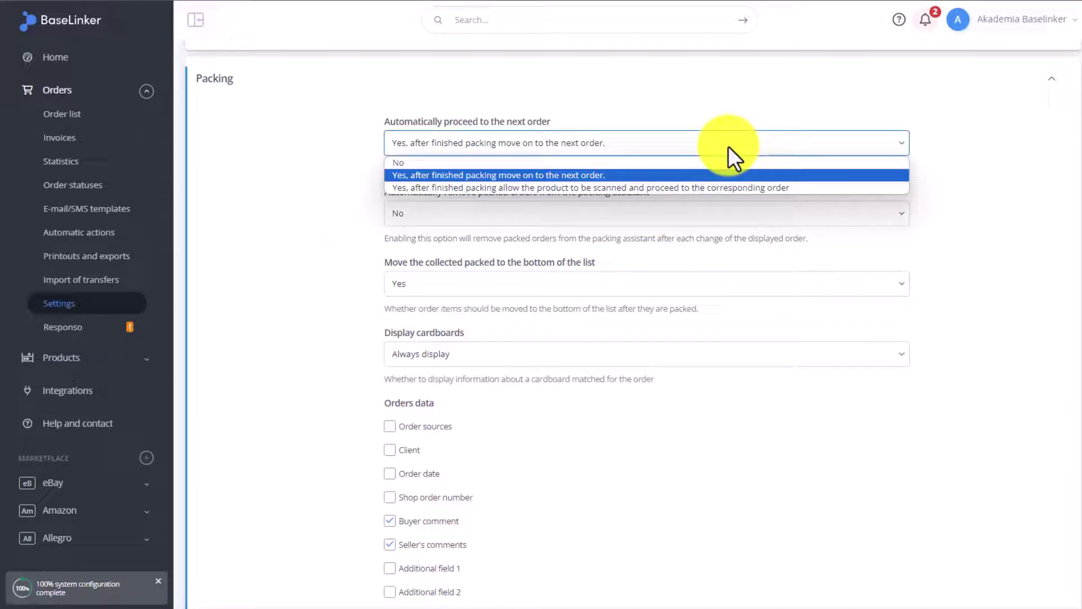
{"action": "left_click", "coordinate": [728, 146]}
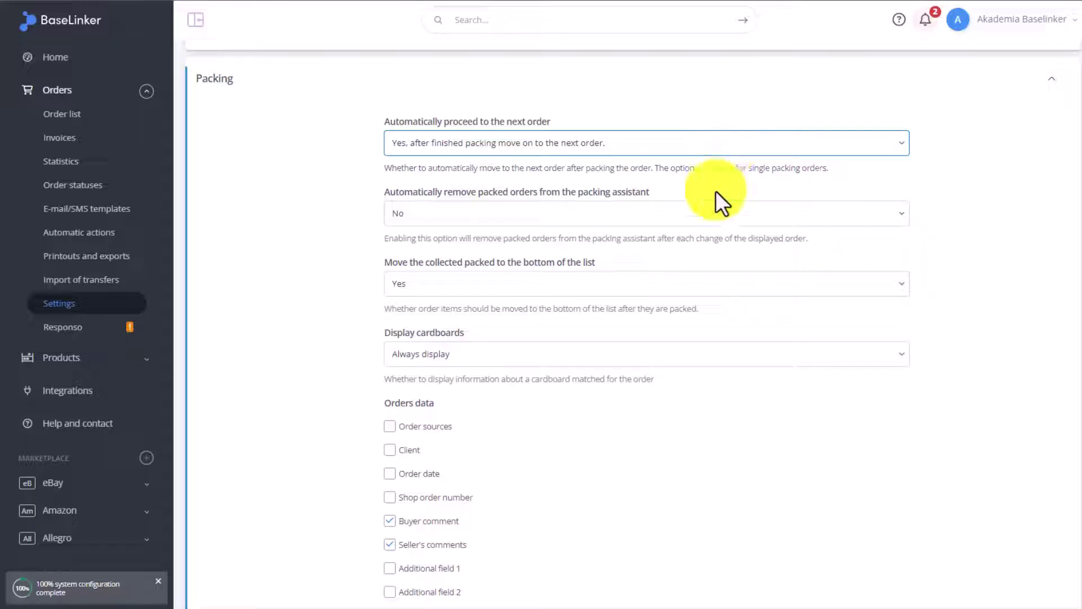
{"action": "left_click", "coordinate": [708, 214]}
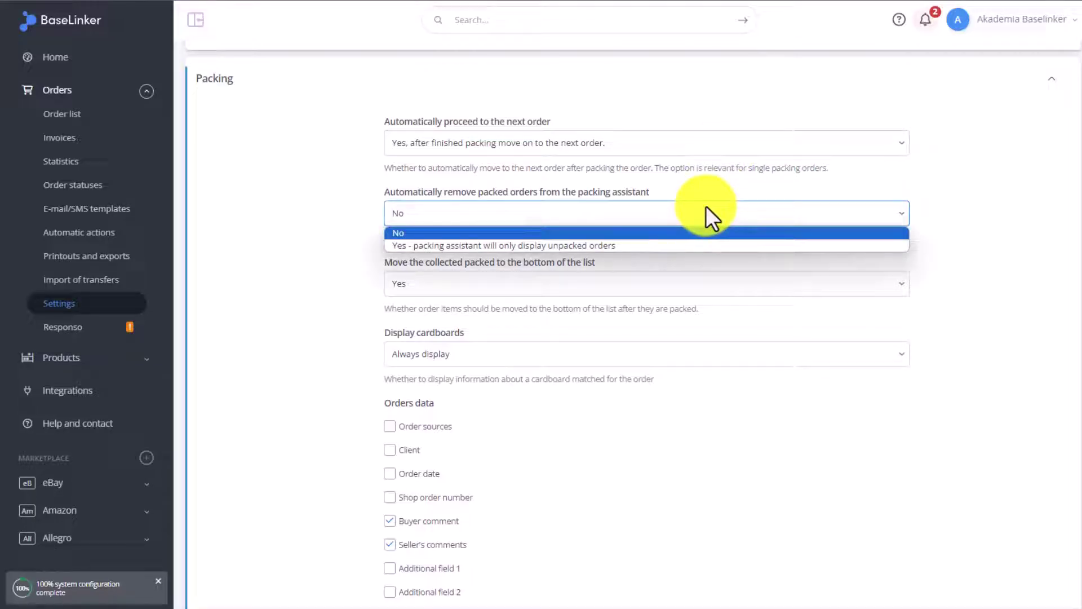
{"action": "left_click", "coordinate": [696, 243]}
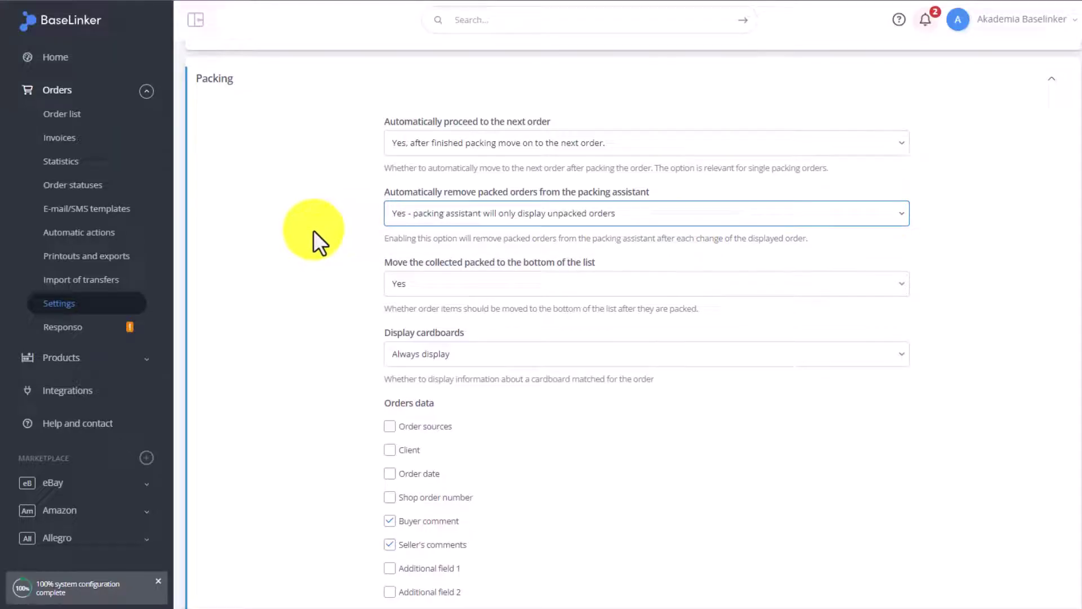
Keep packed items moving to the list bottom and always display the matched cardboard
{"action": "scroll", "coordinate": [314, 222], "scroll_direction": "down", "scroll_amount": 1}
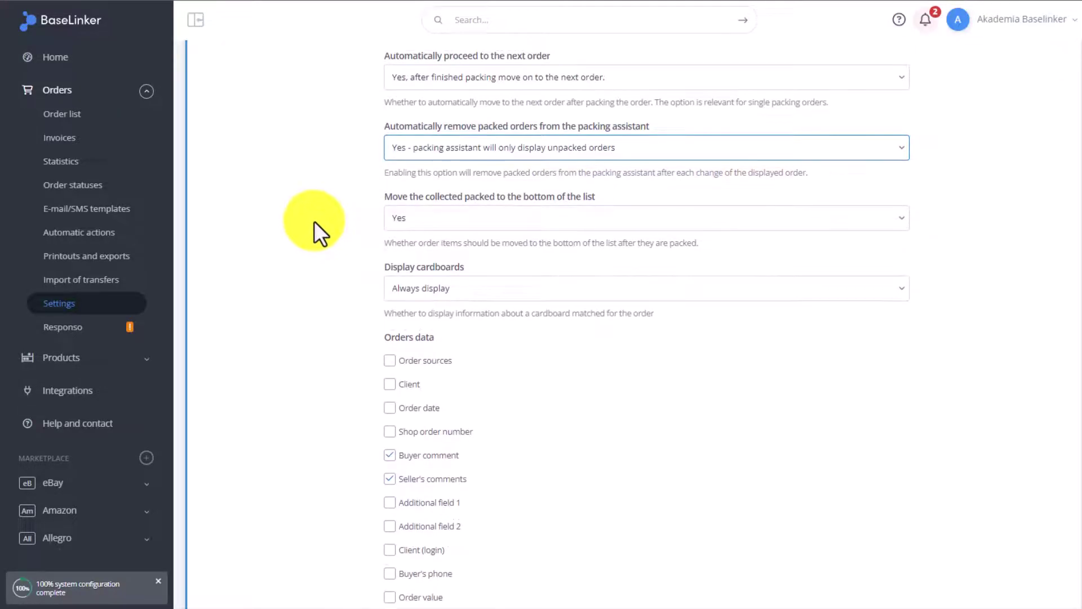
{"action": "left_click", "coordinate": [647, 219]}
{"action": "left_click", "coordinate": [647, 221]}
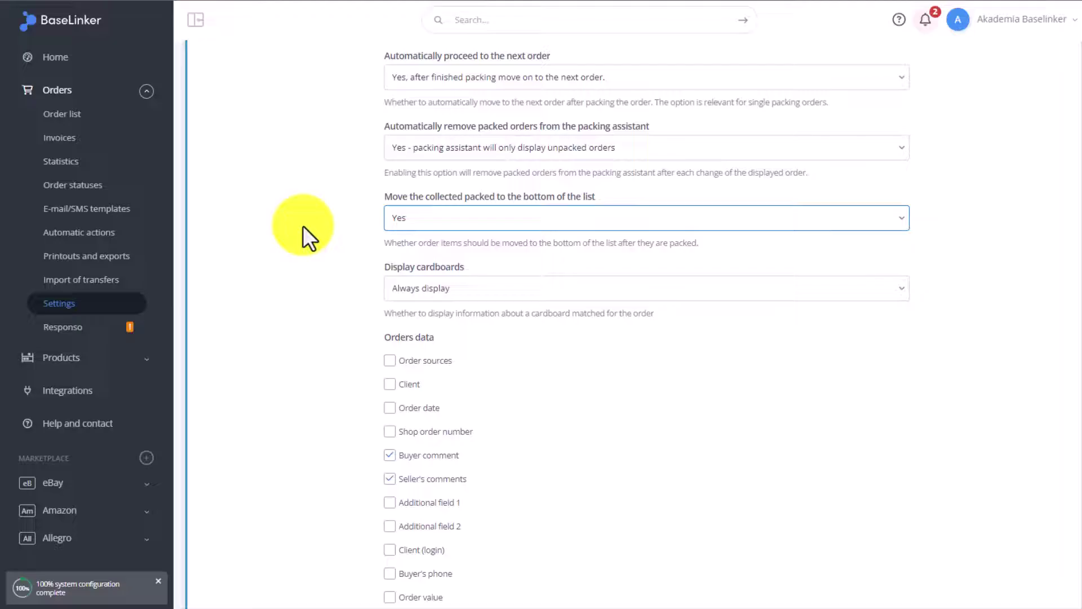
{"action": "scroll", "coordinate": [299, 233], "scroll_direction": "down", "scroll_amount": 1}
{"action": "scroll", "coordinate": [299, 233], "scroll_direction": "down", "scroll_amount": 2}
{"action": "left_click", "coordinate": [614, 161]}
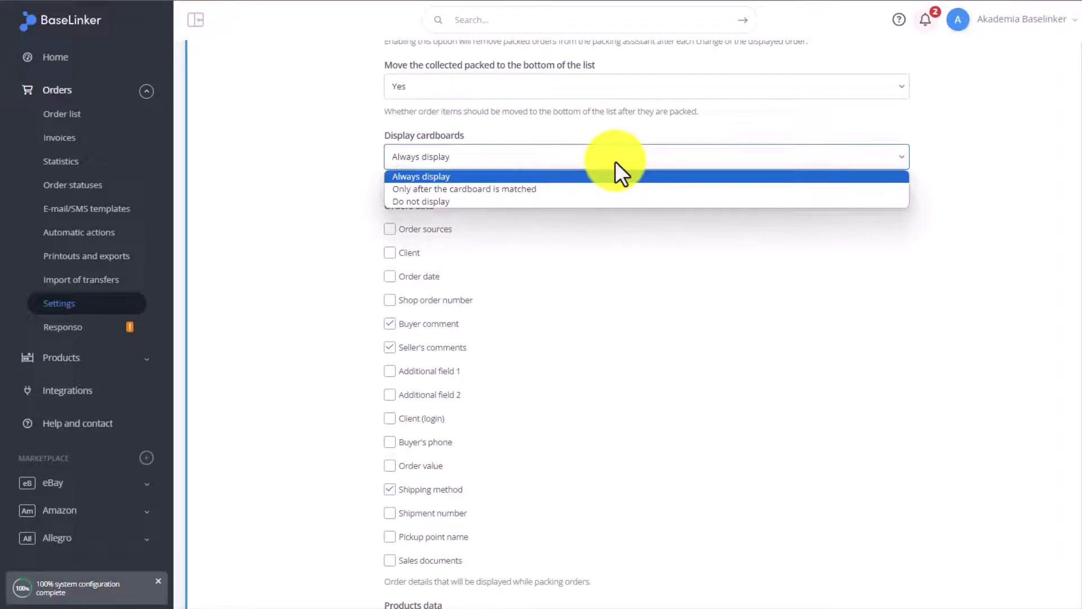
{"action": "left_click", "coordinate": [614, 161]}
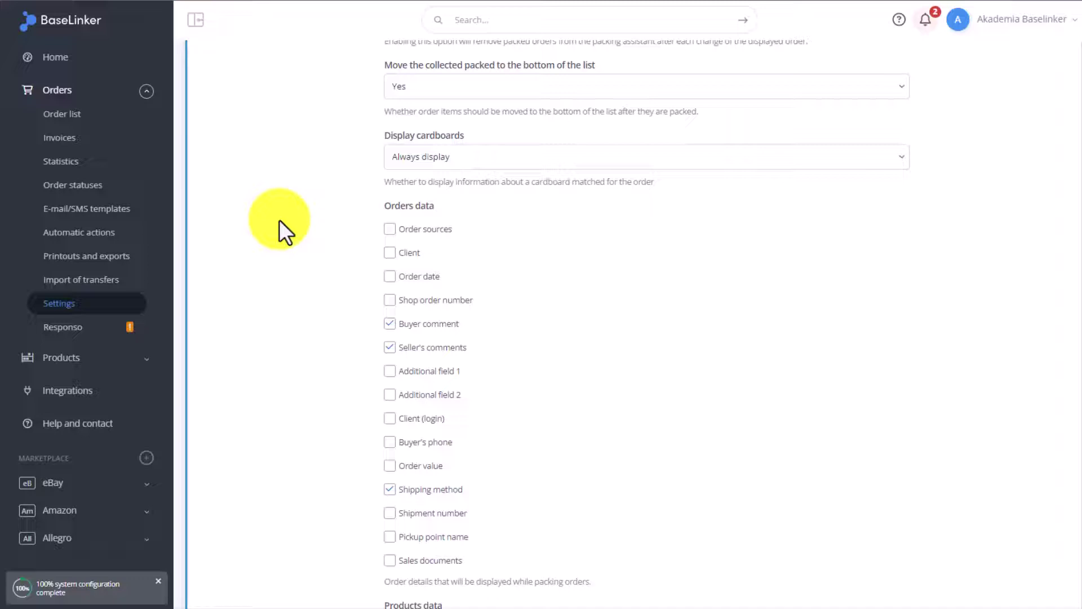
Keep standard product thumbnails and the default product sorting for packing
{"action": "scroll", "coordinate": [279, 218], "scroll_direction": "down", "scroll_amount": 2}
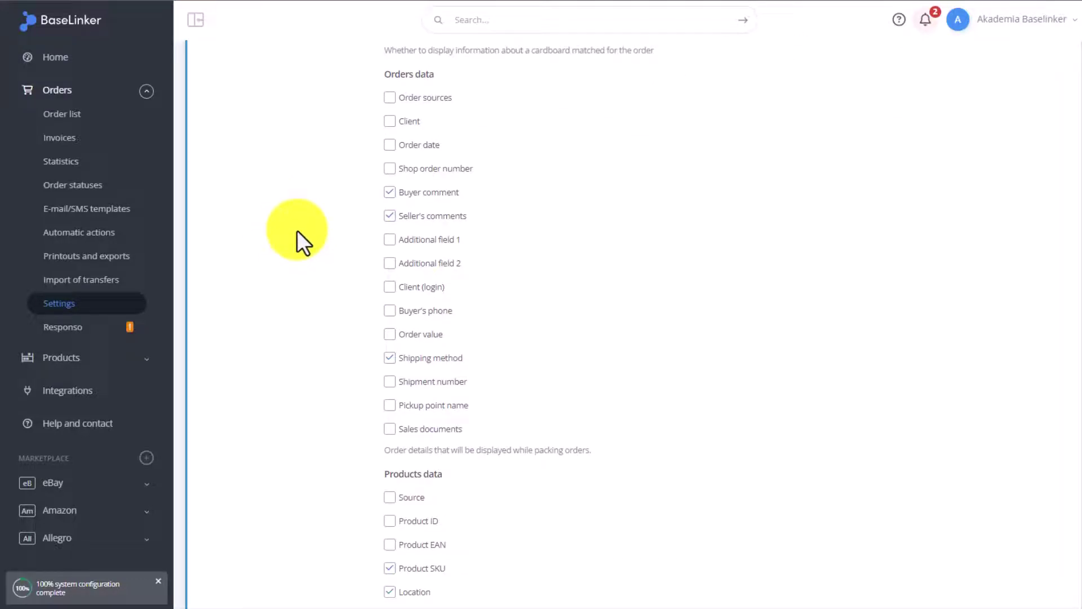
{"action": "scroll", "coordinate": [294, 225], "scroll_direction": "down", "scroll_amount": 4}
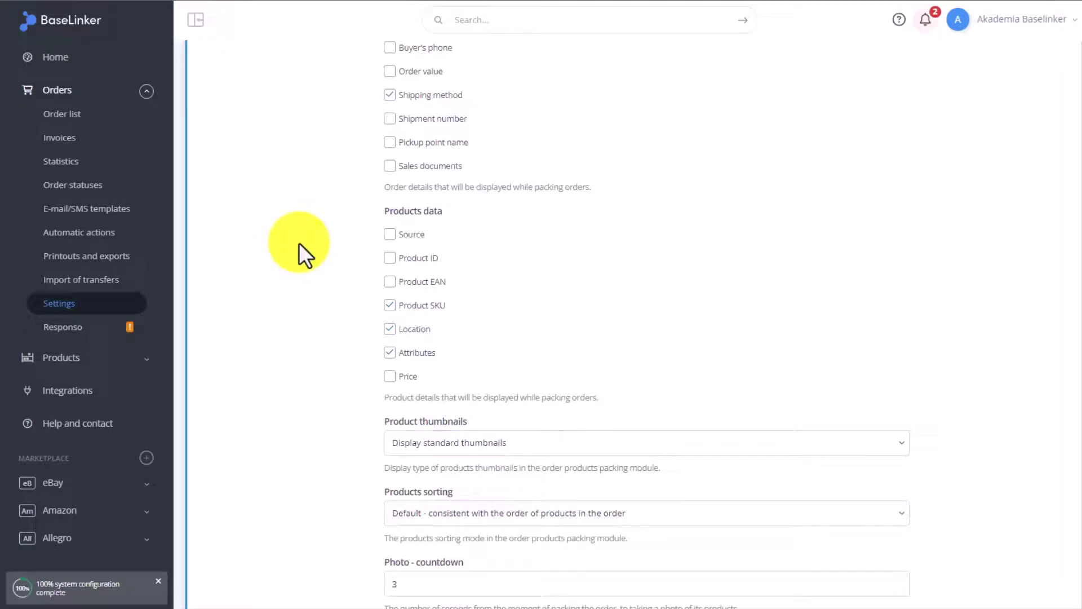
{"action": "scroll", "coordinate": [299, 241], "scroll_direction": "down", "scroll_amount": 3}
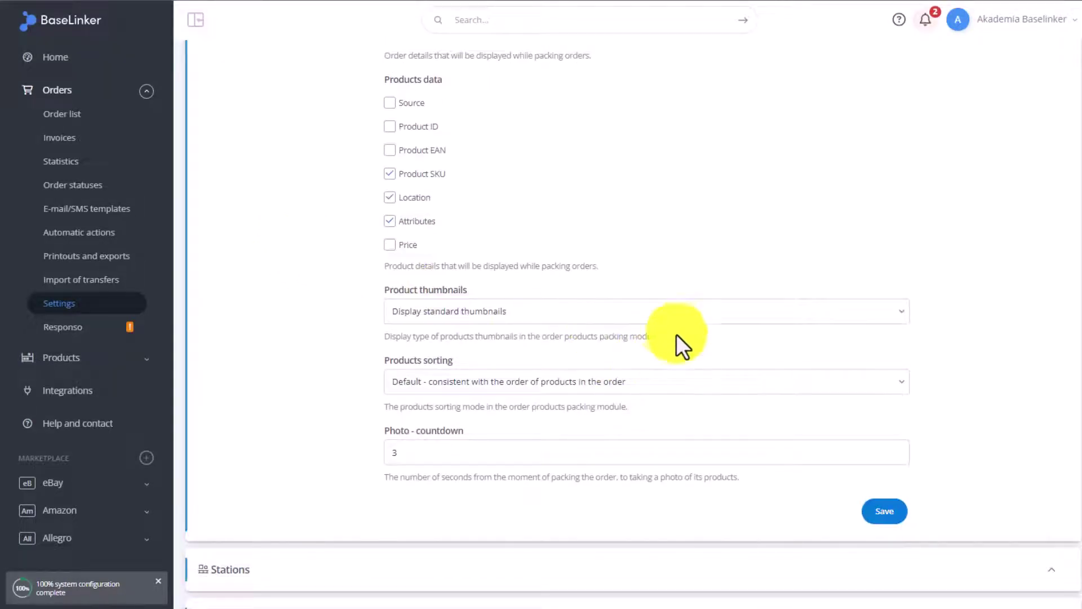
{"action": "left_click", "coordinate": [680, 316]}
{"action": "left_click", "coordinate": [680, 316]}
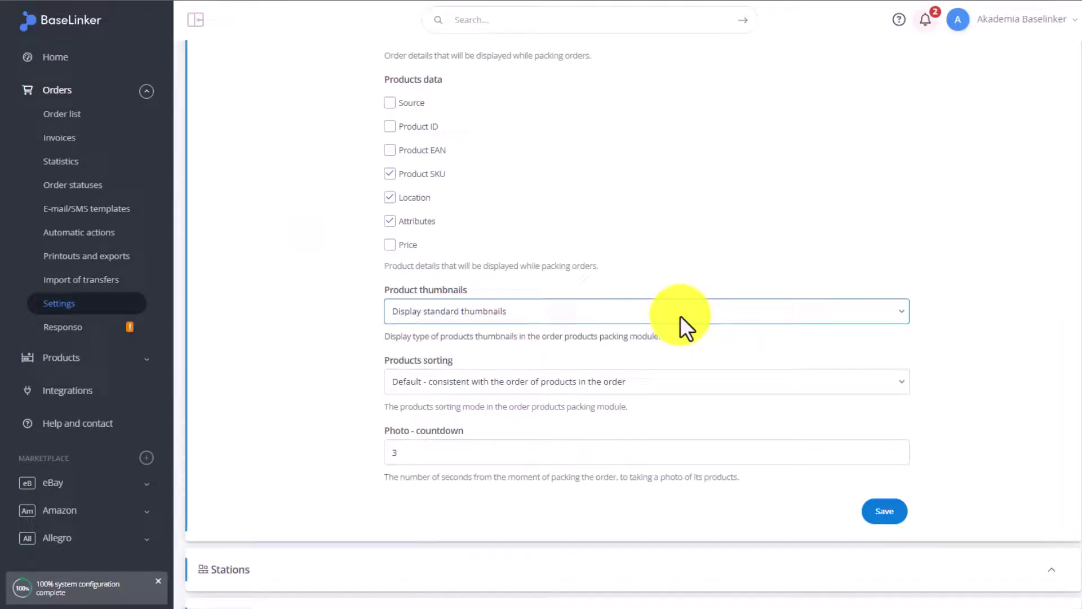
{"action": "left_click", "coordinate": [668, 382]}
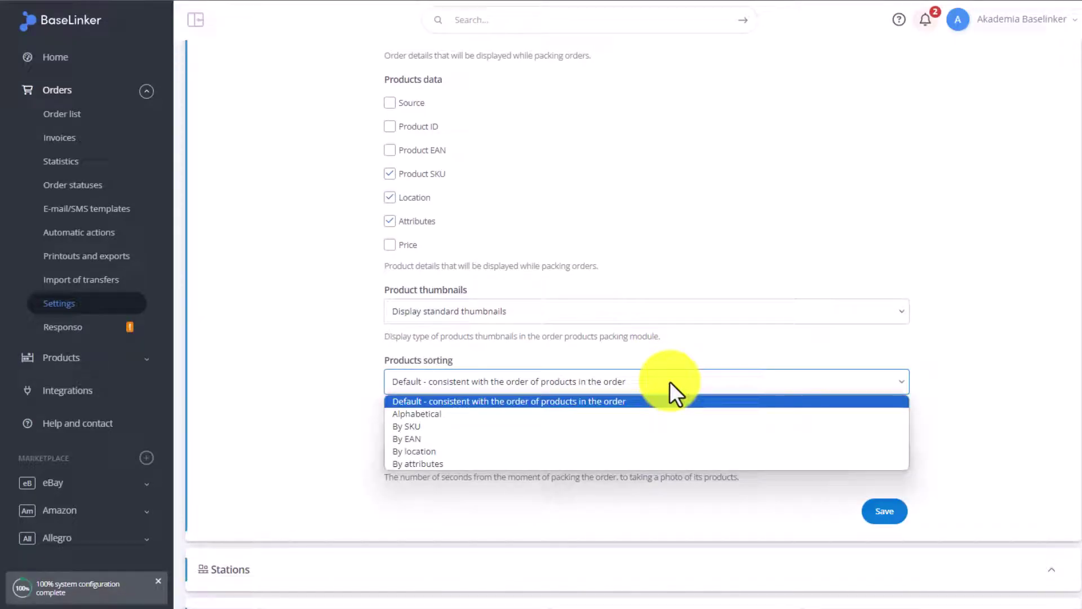
{"action": "left_click", "coordinate": [669, 381]}
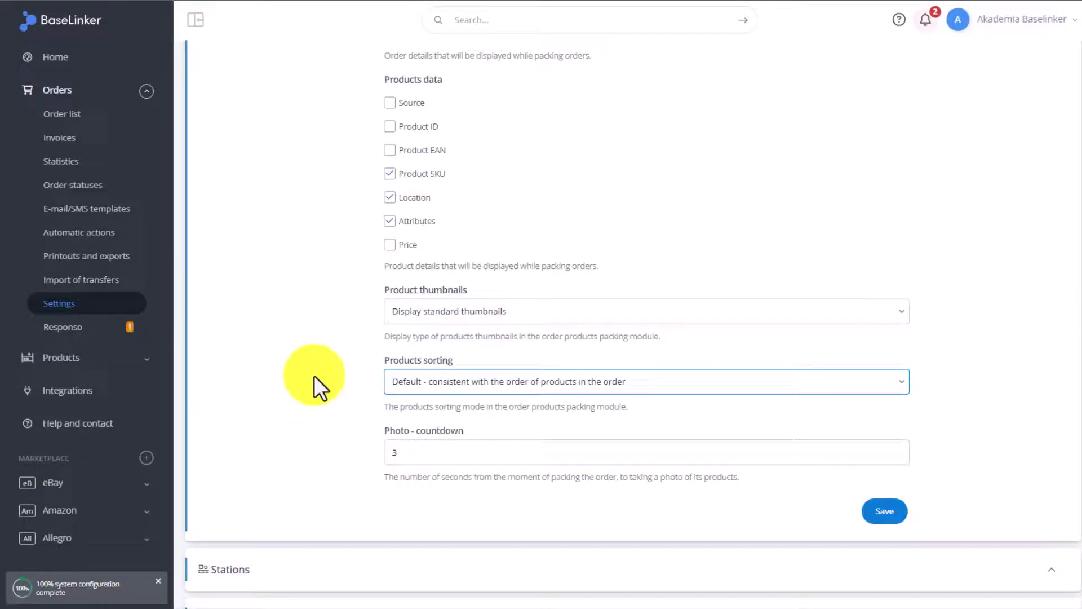
Leave the Stanowisko station's first default printer as None, then expand the Carts section
{"action": "left_click", "coordinate": [273, 576]}
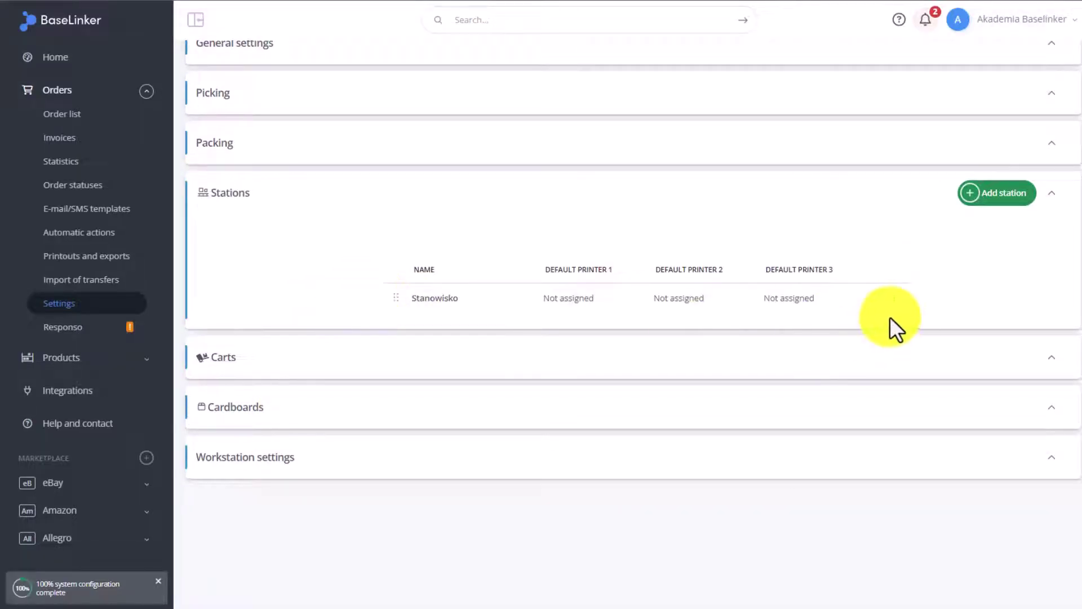
{"action": "left_click", "coordinate": [896, 300]}
{"action": "left_click", "coordinate": [783, 337]}
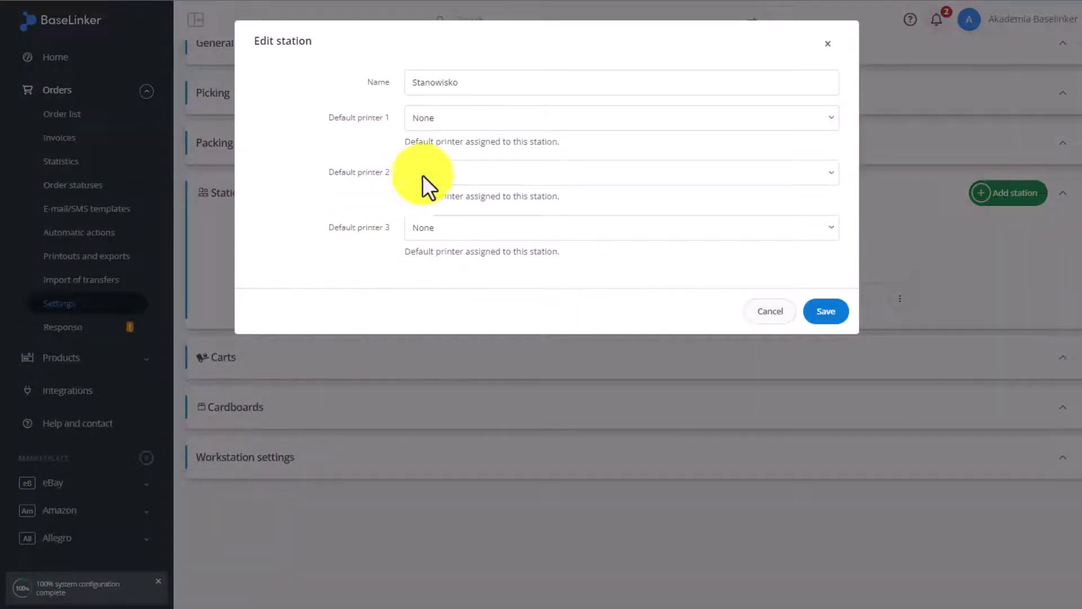
{"action": "left_click", "coordinate": [485, 121]}
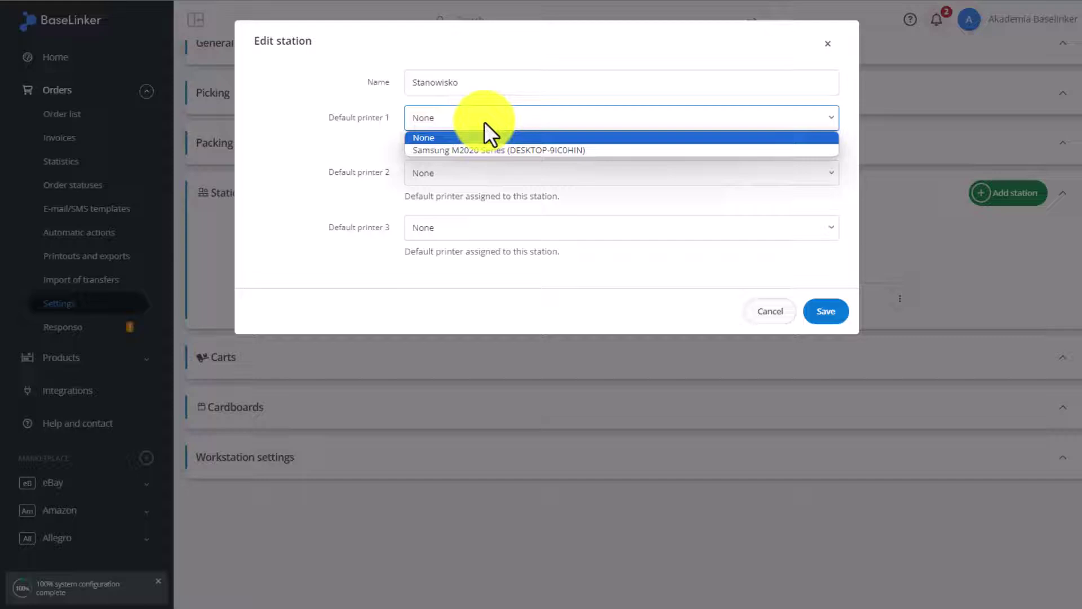
{"action": "left_click", "coordinate": [484, 122]}
{"action": "left_click", "coordinate": [829, 45]}
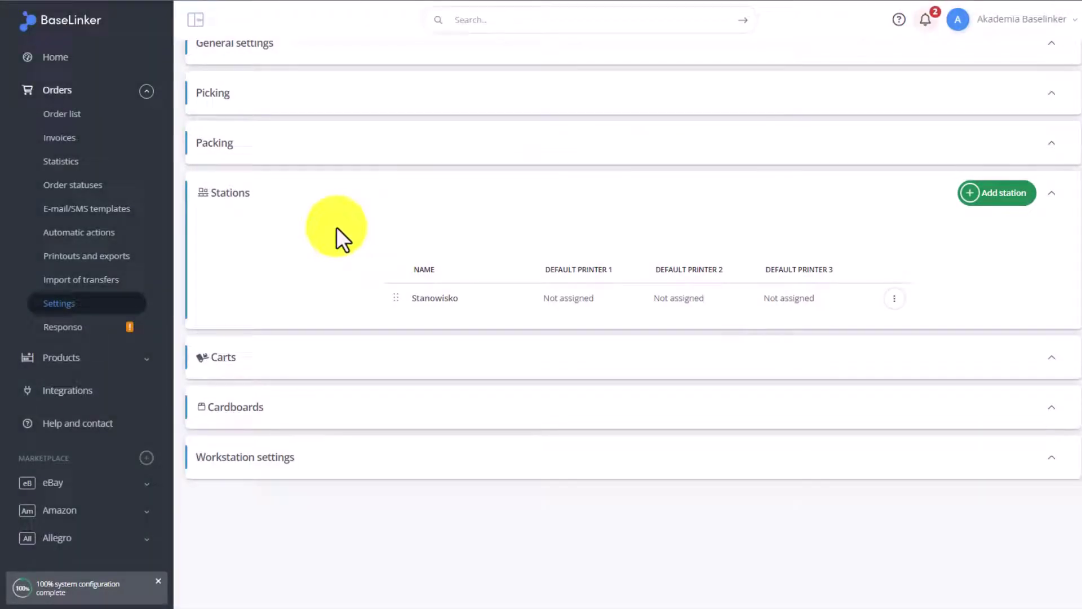
{"action": "left_click", "coordinate": [236, 363]}
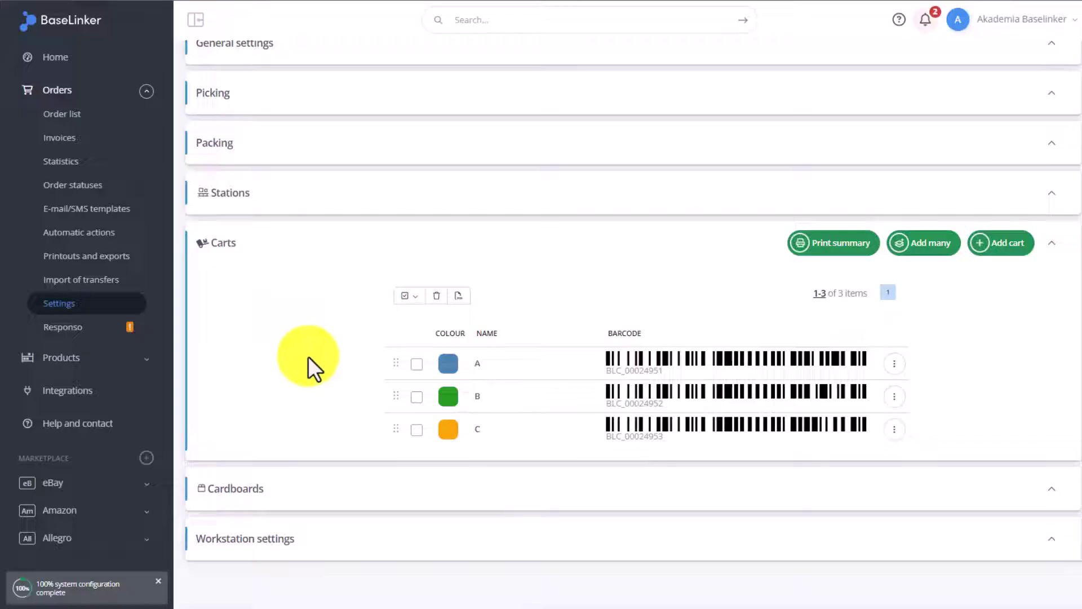
Switch Carts scanning to Yes in Picking settings and save
{"action": "scroll", "coordinate": [295, 309], "scroll_direction": "up", "scroll_amount": 1}
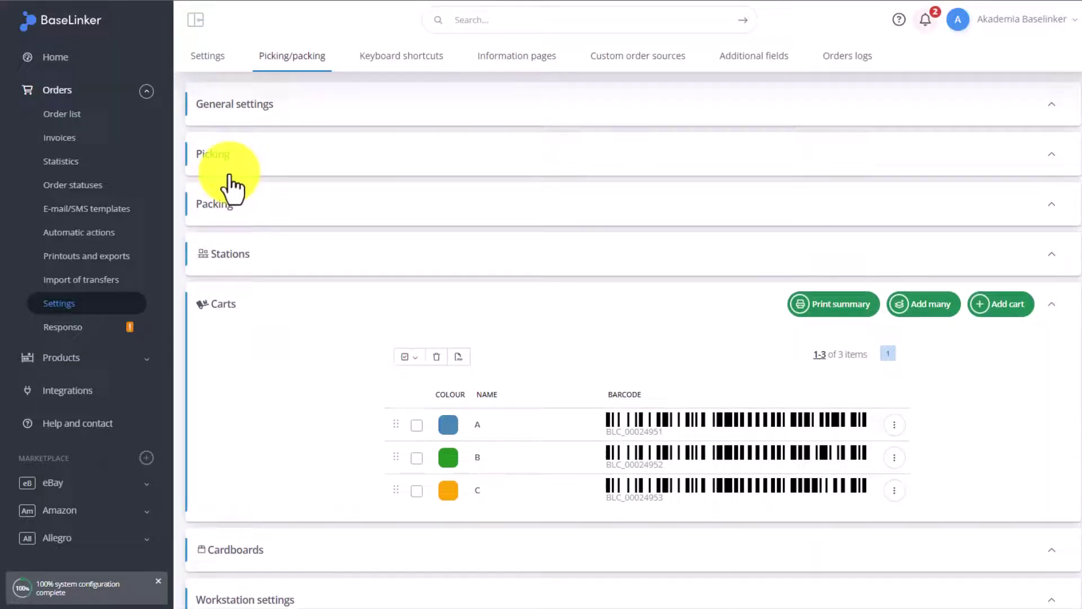
{"action": "left_click", "coordinate": [220, 169]}
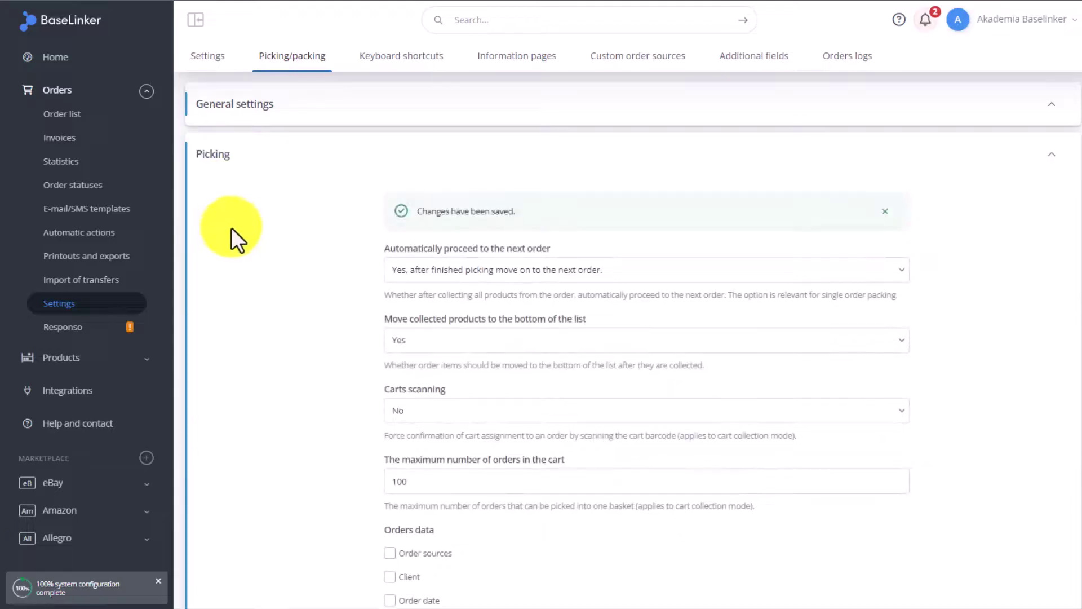
{"action": "scroll", "coordinate": [390, 338], "scroll_direction": "down", "scroll_amount": 2}
{"action": "left_click", "coordinate": [486, 272]}
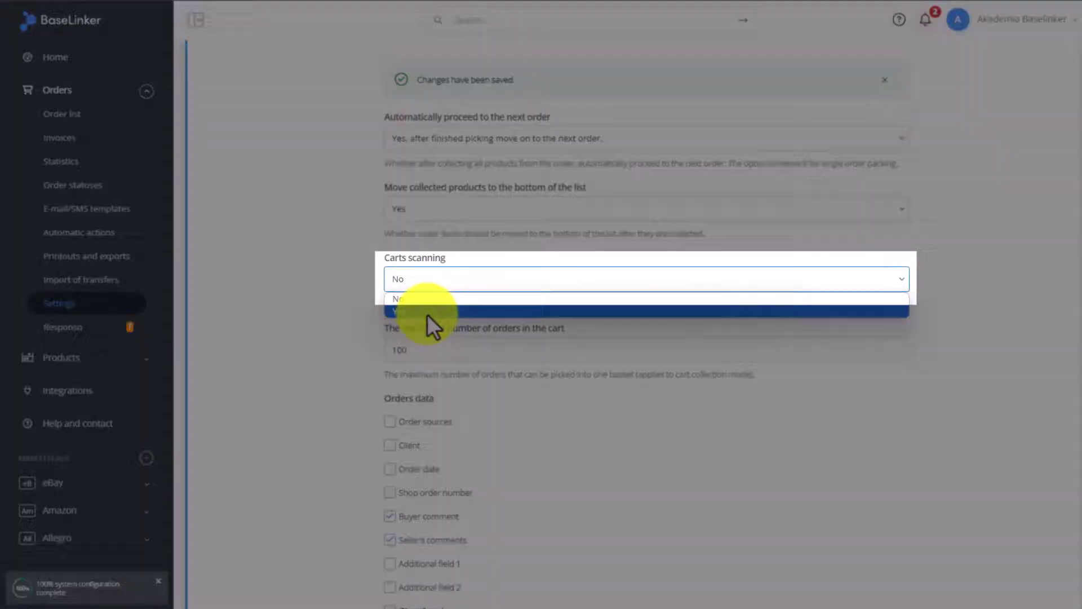
{"action": "left_click", "coordinate": [427, 310]}
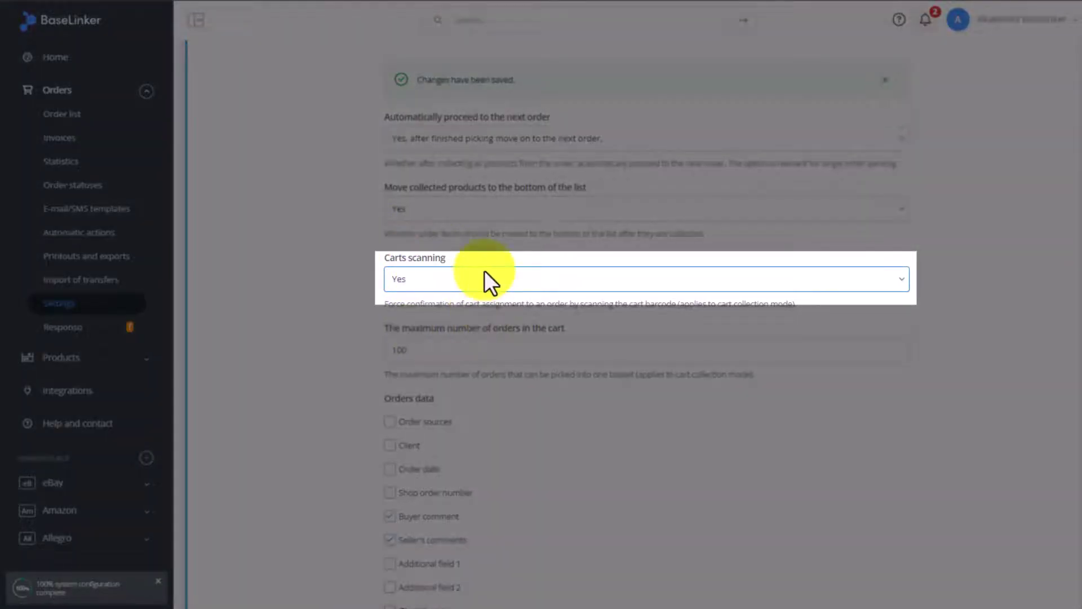
{"action": "scroll", "coordinate": [804, 524], "scroll_direction": "down", "scroll_amount": 12}
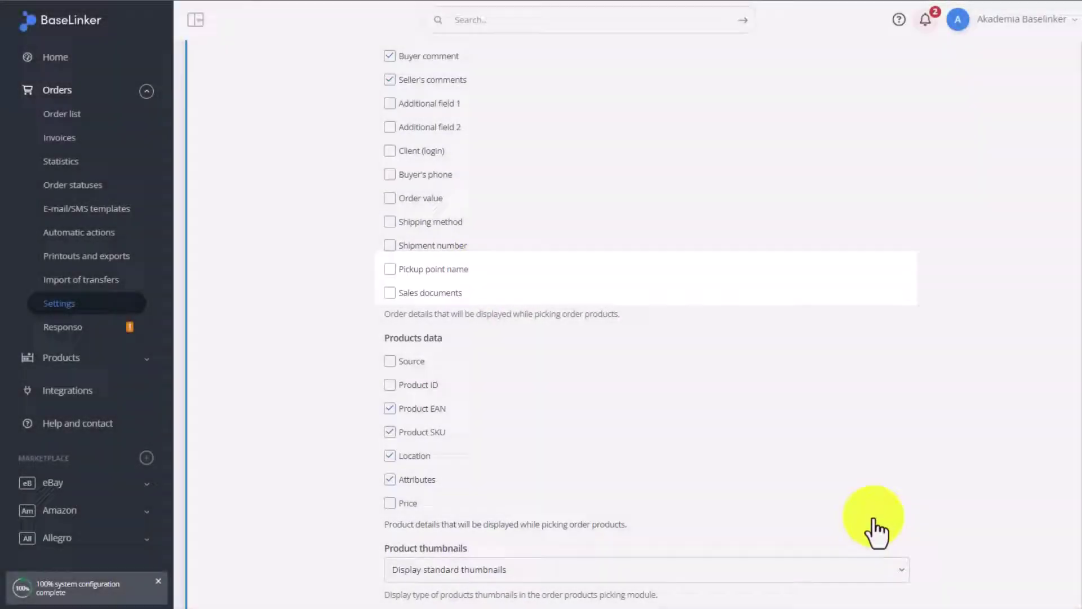
{"action": "left_click", "coordinate": [885, 436]}
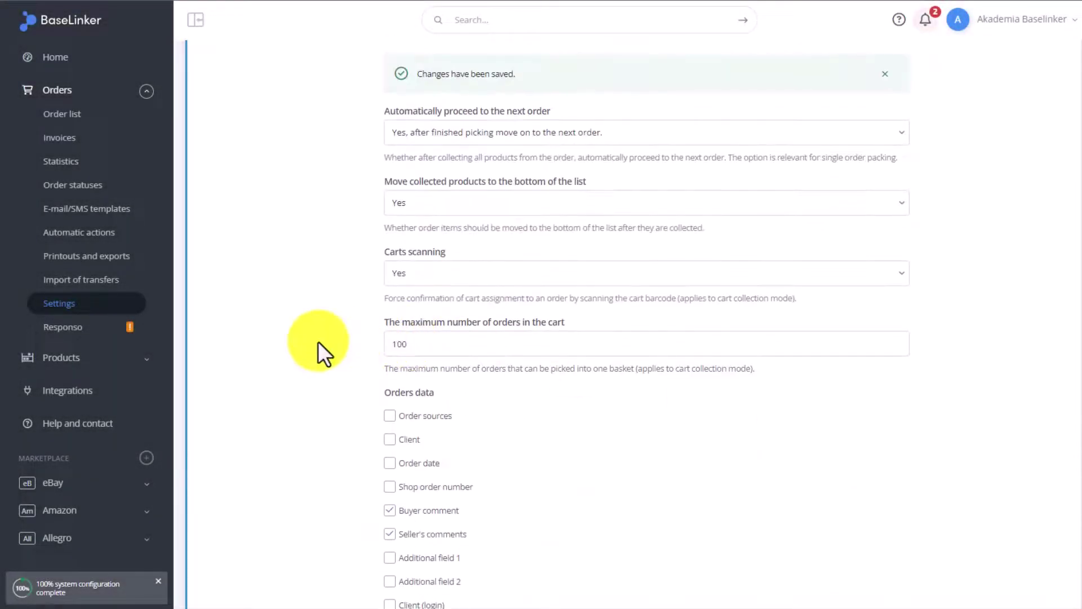
Expand the Carts list showing carts A, B and C
{"action": "scroll", "coordinate": [318, 340], "scroll_direction": "down", "scroll_amount": 6}
{"action": "scroll", "coordinate": [318, 340], "scroll_direction": "down", "scroll_amount": 5}
{"action": "left_click", "coordinate": [234, 471]}
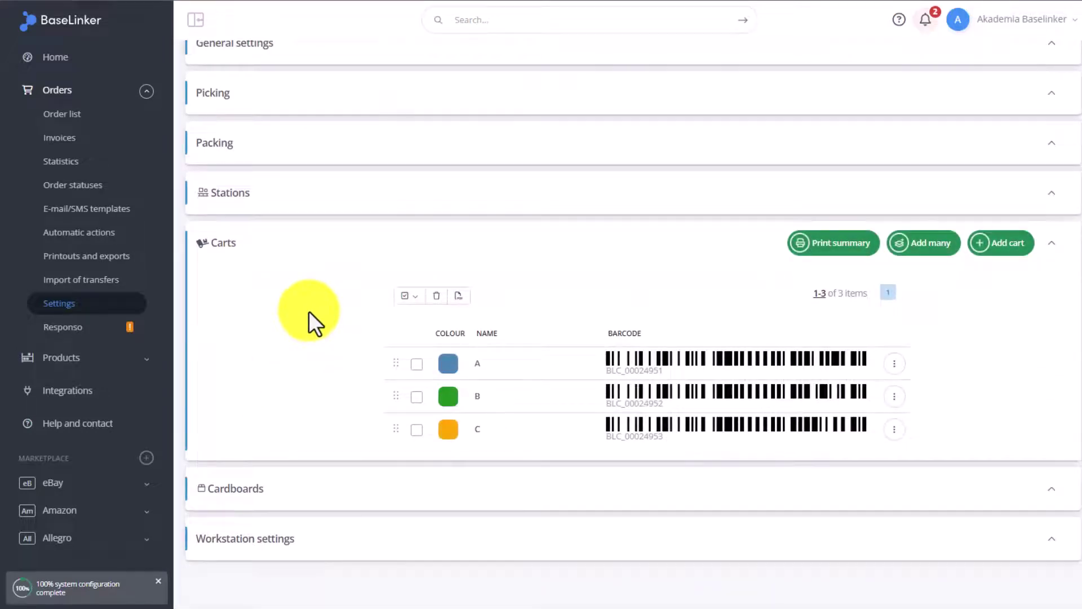
Open cart A's edit dialog and close it without changes
{"action": "left_click", "coordinate": [894, 364]}
{"action": "left_click", "coordinate": [778, 391]}
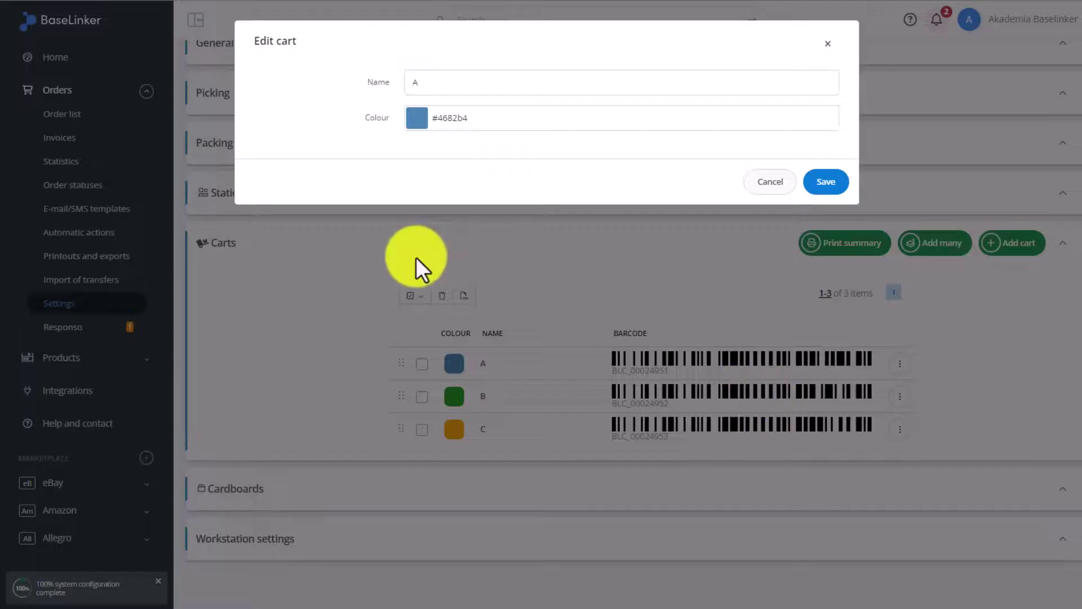
{"action": "left_click", "coordinate": [777, 186]}
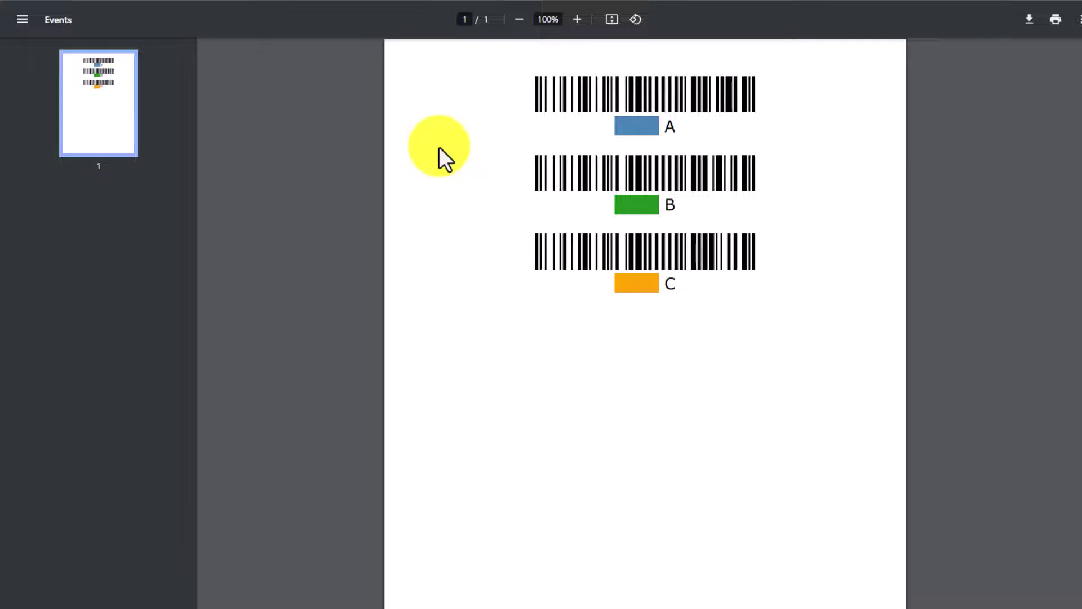
Close the cart barcode PDF tab to return to the Carts settings
{"action": "left_click", "coordinate": [243, 1]}
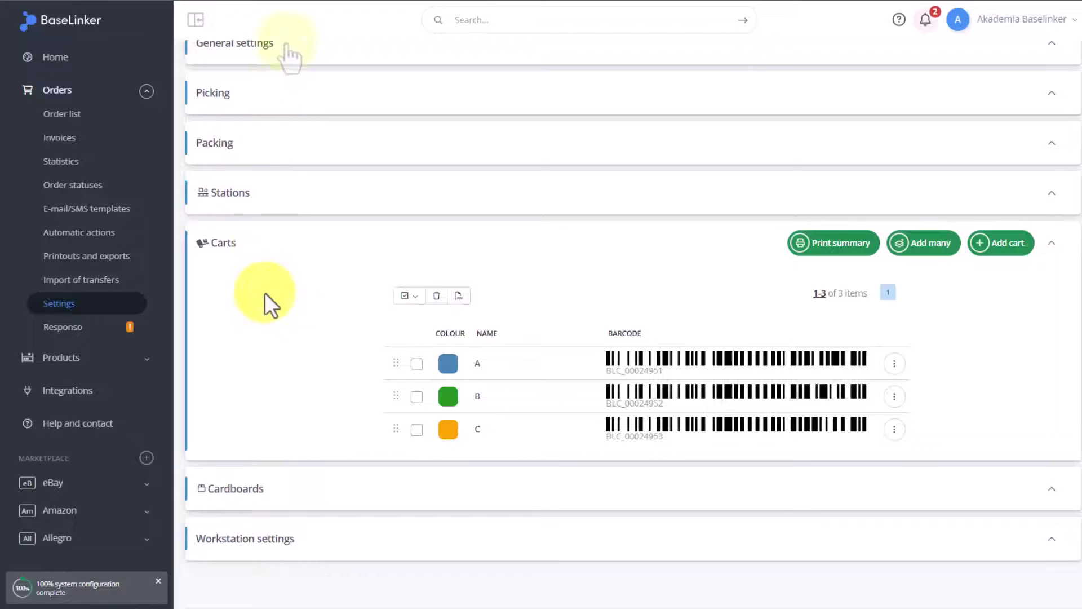
Move cardboard C above B and add a cardboard with height 100, width 1001, length 100
{"action": "left_click", "coordinate": [254, 489]}
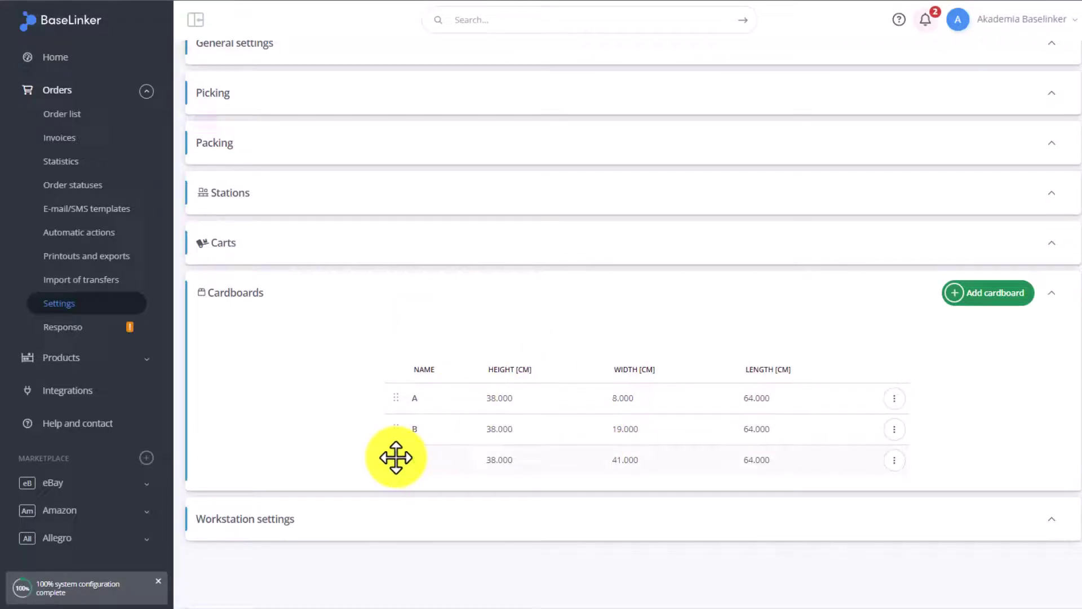
{"action": "mouse_move", "coordinate": [394, 457]}
{"action": "left_mouse_down"}
{"action": "mouse_move", "coordinate": [394, 428]}
{"action": "mouse_move", "coordinate": [398, 458]}
{"action": "left_mouse_up"}
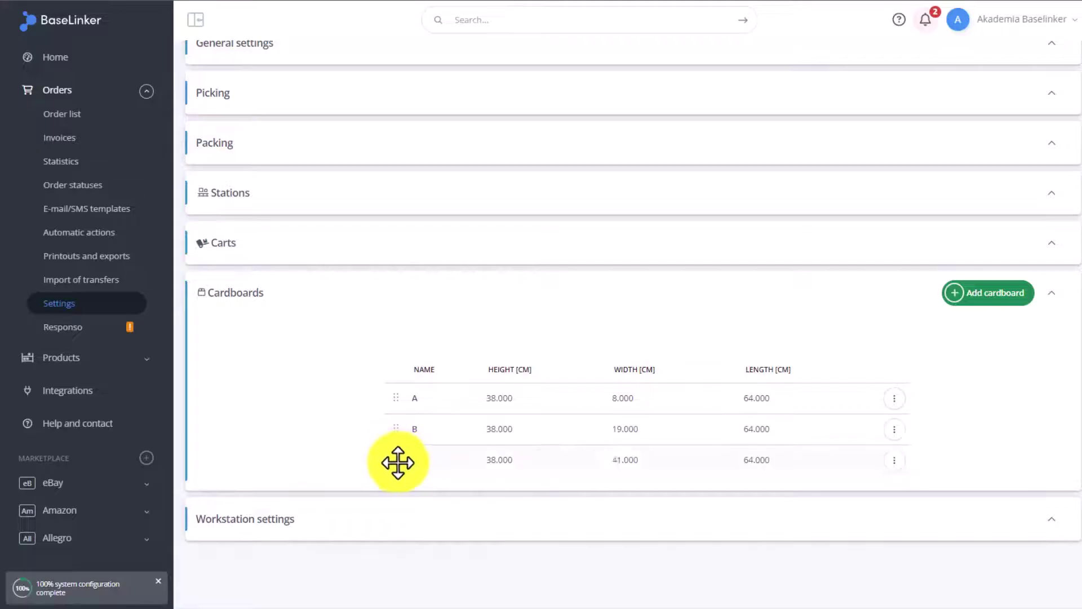
{"action": "left_click", "coordinate": [981, 304]}
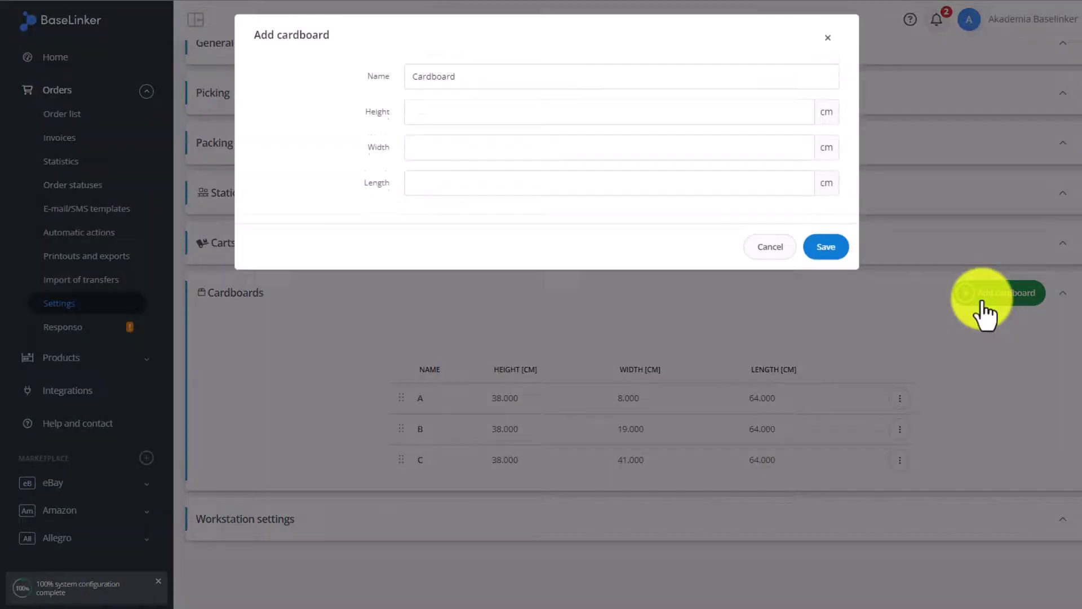
{"action": "left_click", "coordinate": [488, 121]}
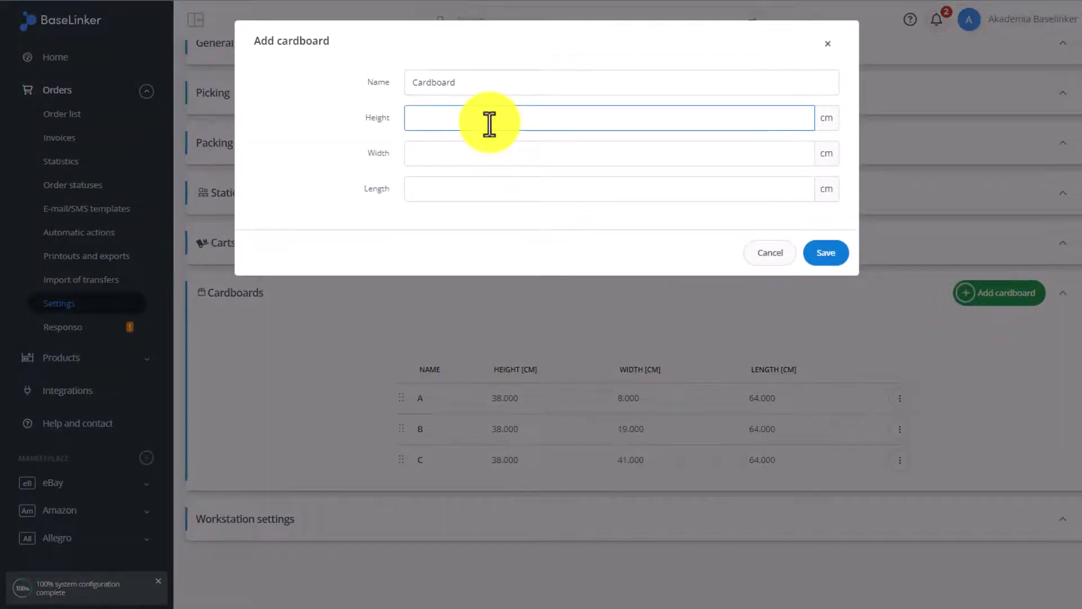
{"action": "type", "text": "100"}
{"action": "key", "text": "Tab"}
{"action": "type", "text": "1001"}
{"action": "key", "text": "Tab"}
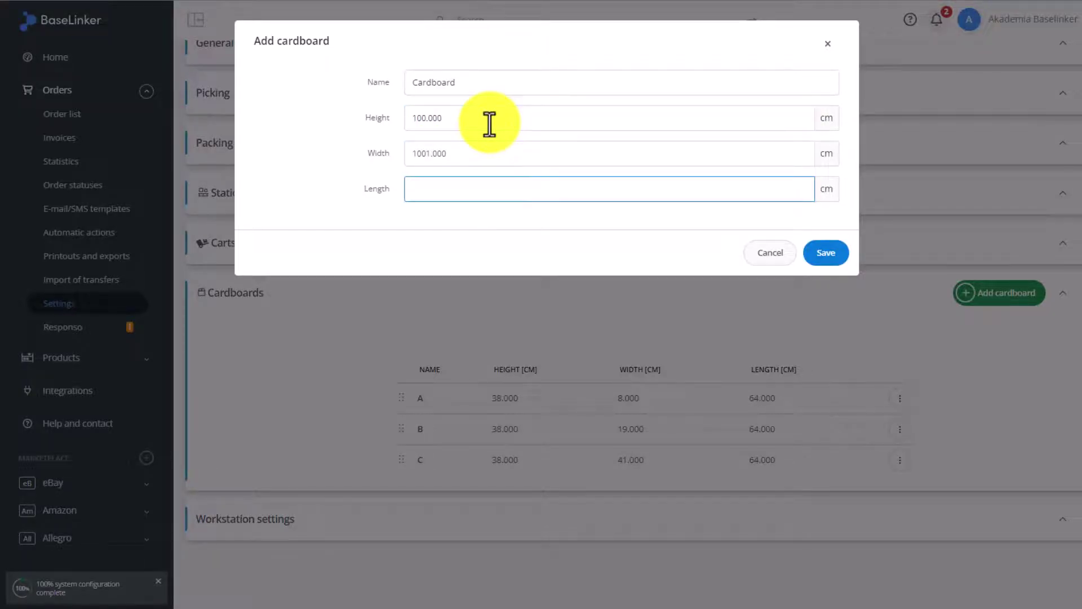
{"action": "type", "text": "100"}
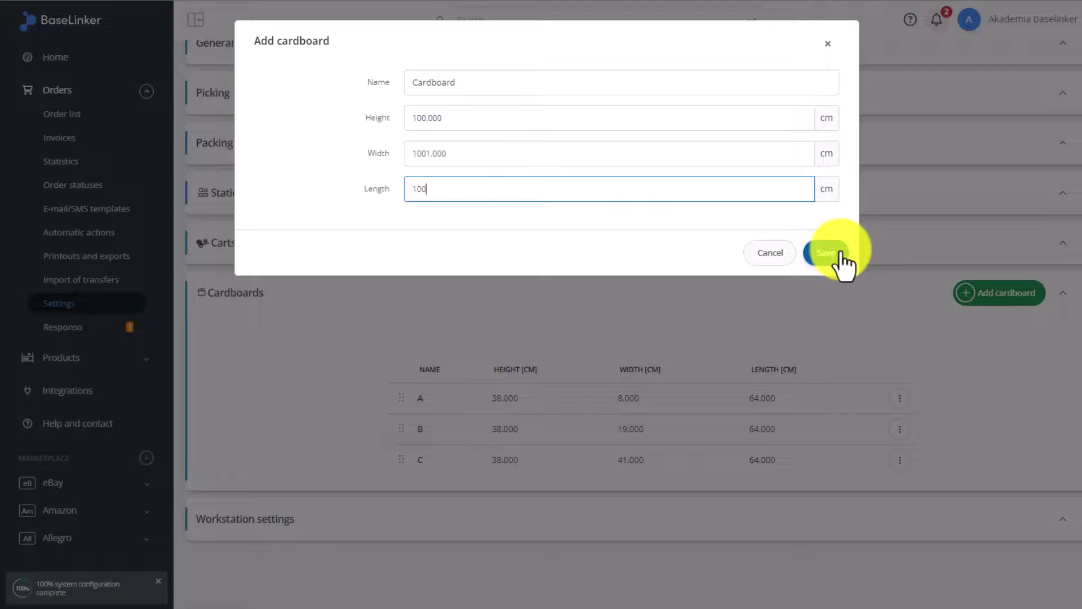
{"action": "left_click", "coordinate": [842, 253]}
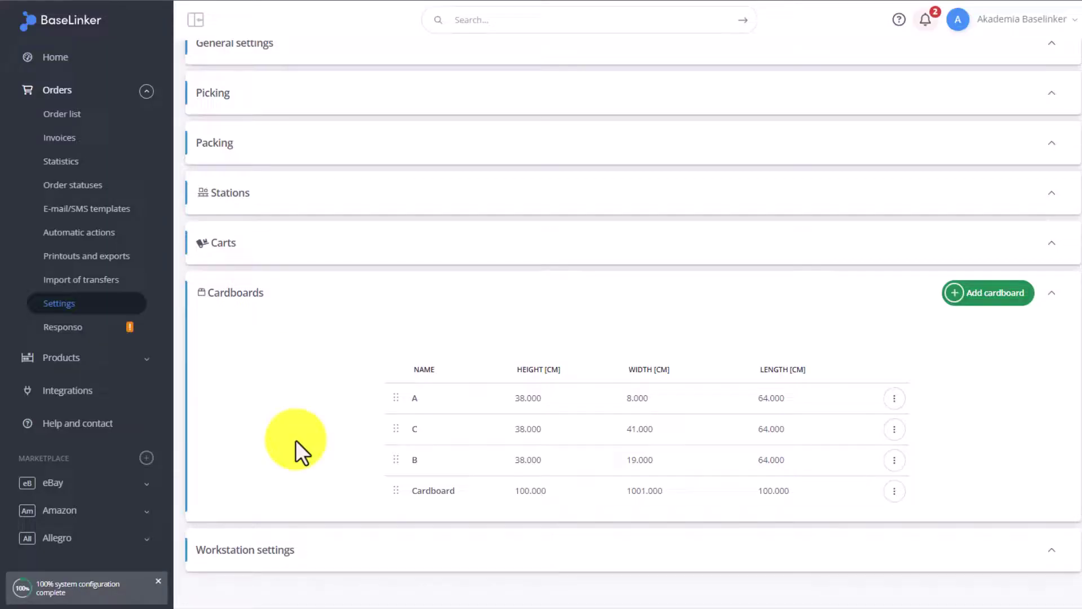
Expand Workstation settings, leave the collection mode unchanged, and enable the camera
{"action": "left_click", "coordinate": [286, 558]}
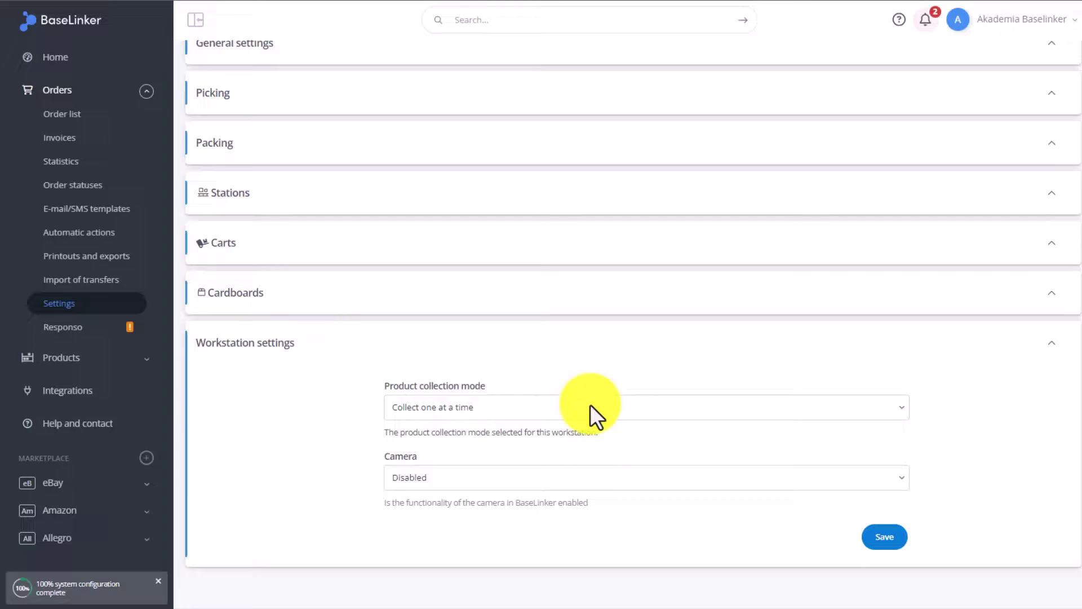
{"action": "left_click", "coordinate": [609, 407]}
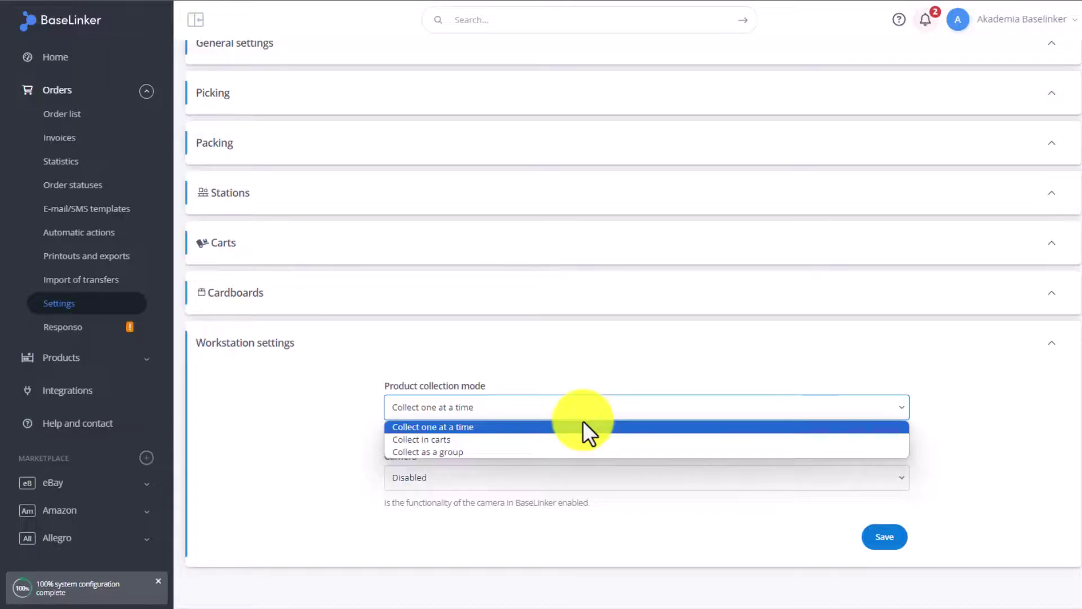
{"action": "left_click", "coordinate": [275, 381]}
{"action": "left_click", "coordinate": [434, 483]}
{"action": "left_click", "coordinate": [431, 509]}
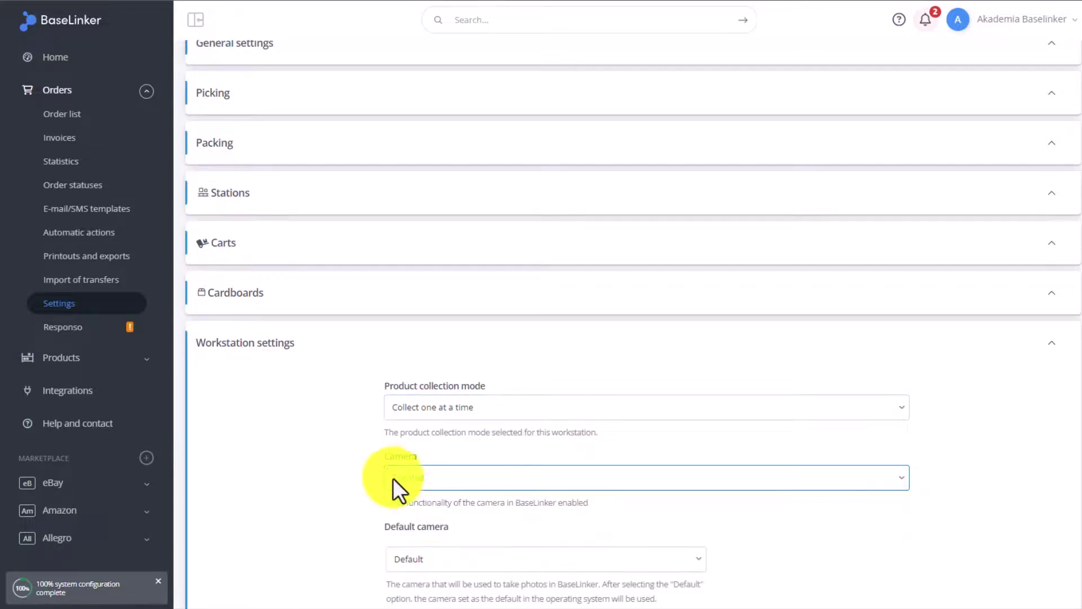
Select HP HD Camera as the default workstation camera
{"action": "scroll", "coordinate": [389, 473], "scroll_direction": "down", "scroll_amount": 2}
{"action": "left_click", "coordinate": [474, 431]}
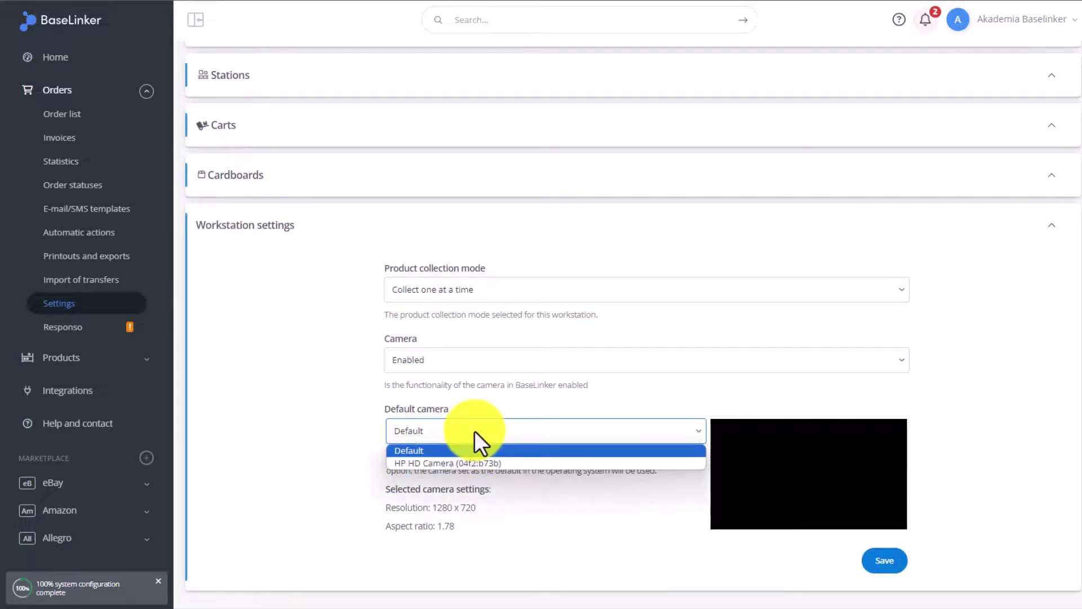
{"action": "left_click", "coordinate": [626, 431]}
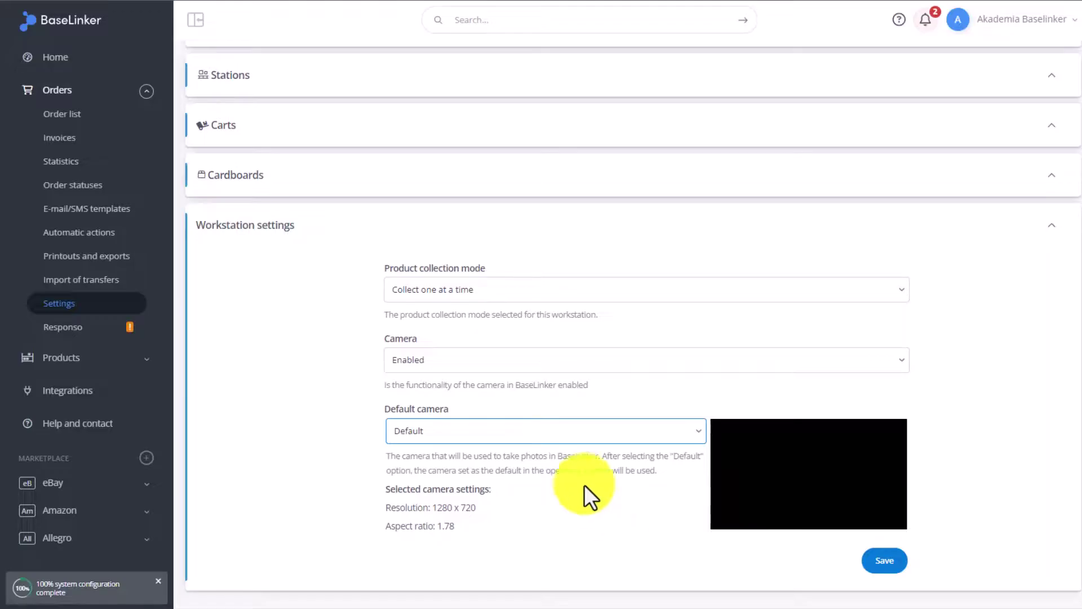
{"action": "left_click", "coordinate": [555, 439]}
{"action": "left_click", "coordinate": [549, 462]}
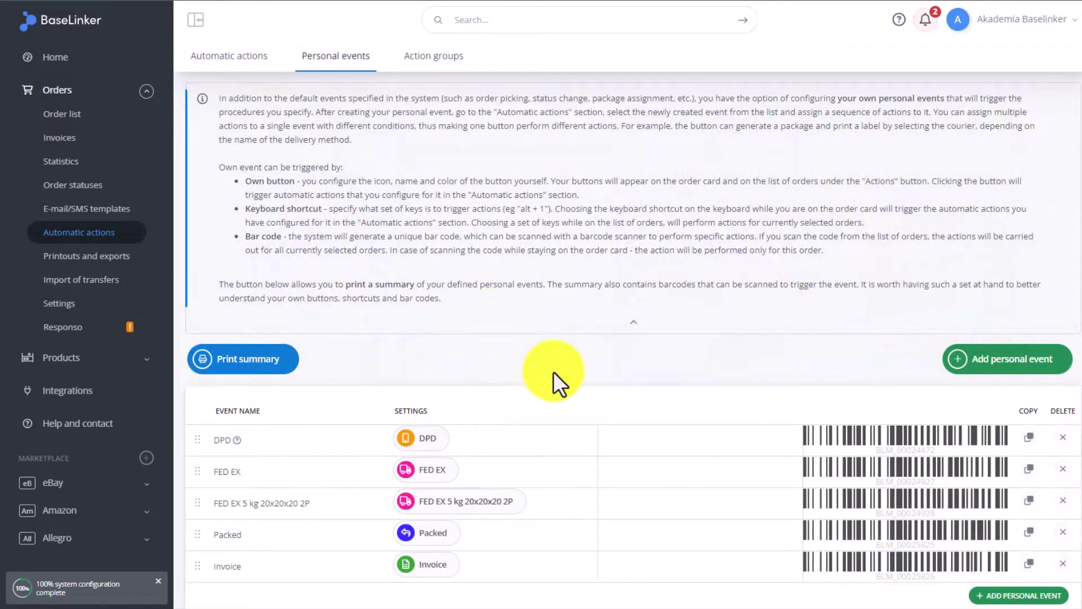
{"action": "scroll", "coordinate": [553, 370], "scroll_direction": "down", "scroll_amount": 1}
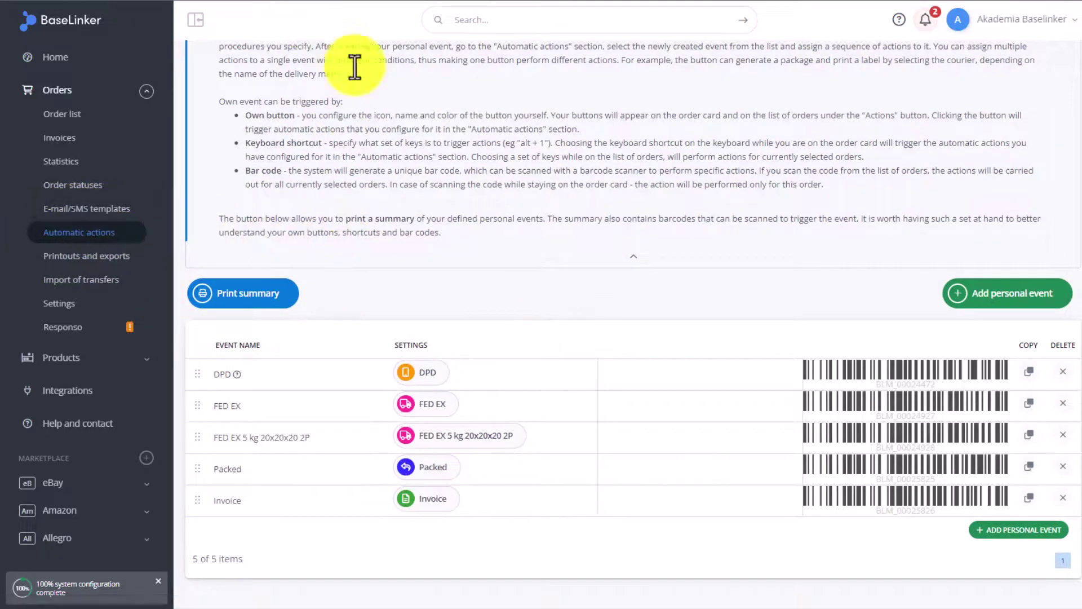
{"action": "scroll", "coordinate": [337, 98], "scroll_direction": "up", "scroll_amount": 1}
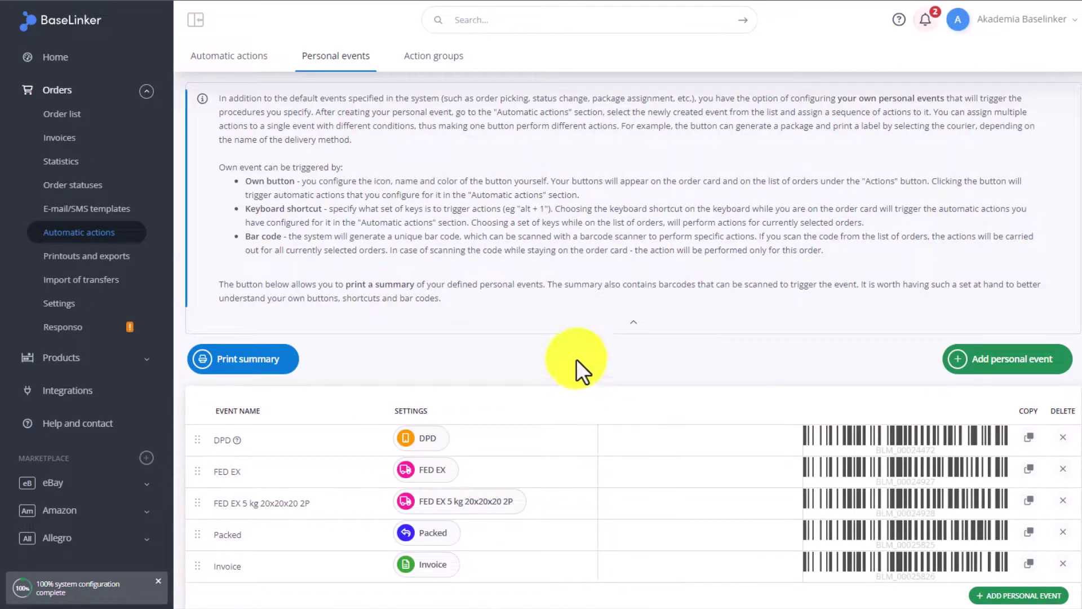
Open the DPD personal event to view its button, barcode and keyboard shortcut triggers
{"action": "left_click", "coordinate": [542, 447]}
{"action": "scroll", "coordinate": [544, 453], "scroll_direction": "down", "scroll_amount": 2}
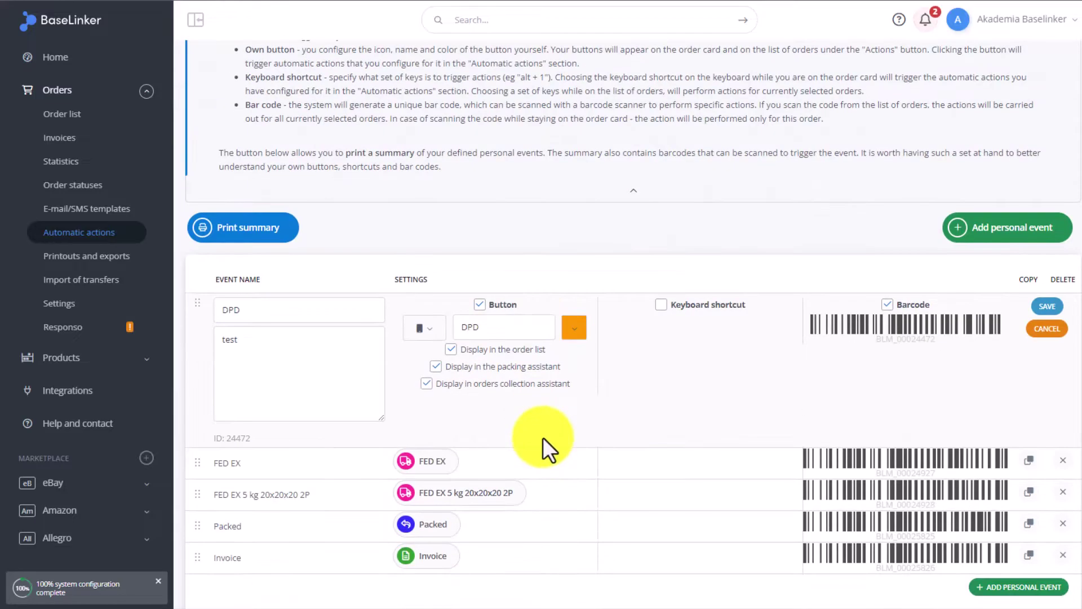